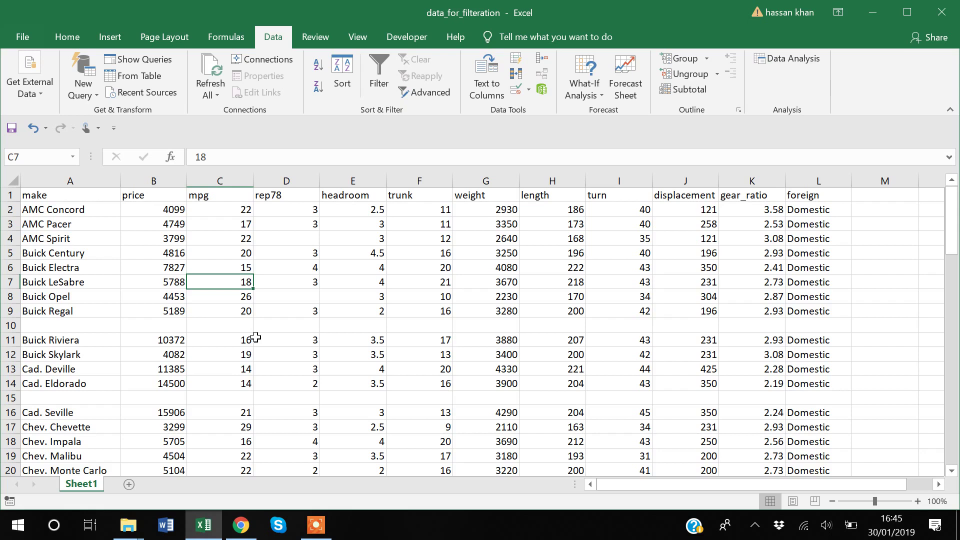
Look through the car dataset down to its last record and highlight the blank rows 10 and 15.
scroll(256, 338, "down", 18)
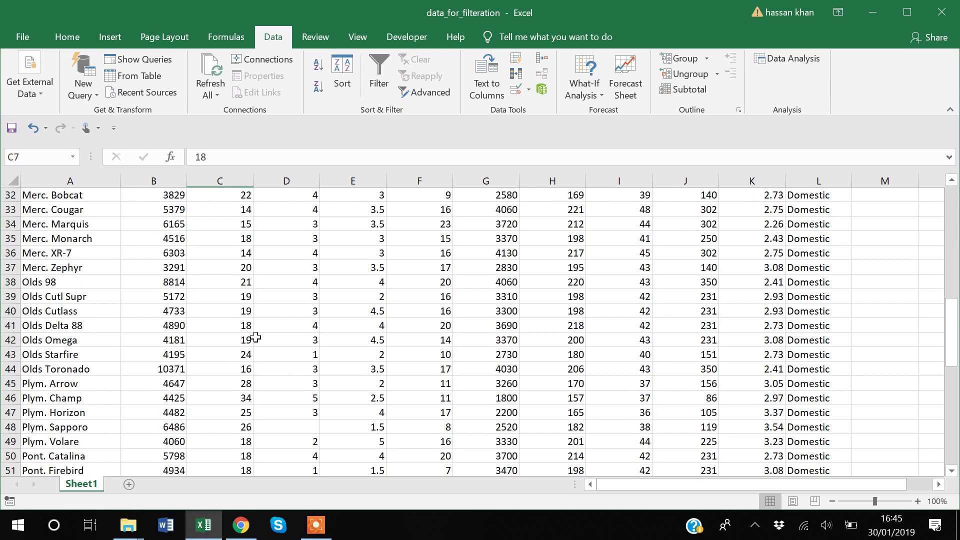
scroll(255, 338, "down", 4)
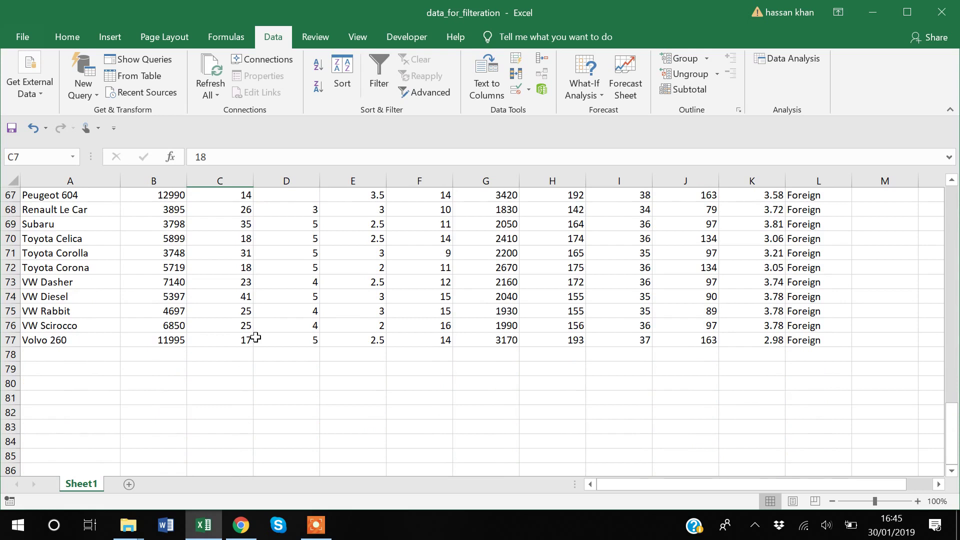
scroll(256, 338, "up", 20)
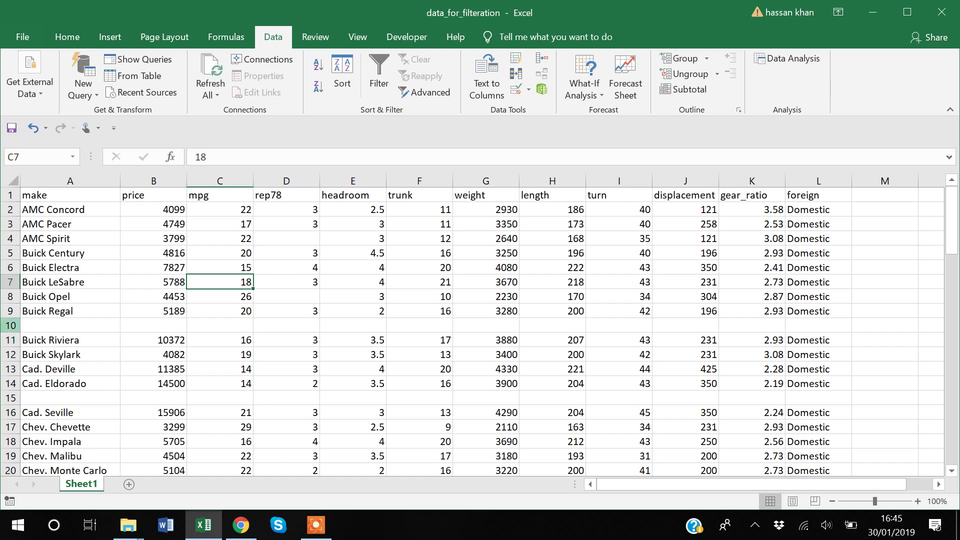
left_click(11, 326)
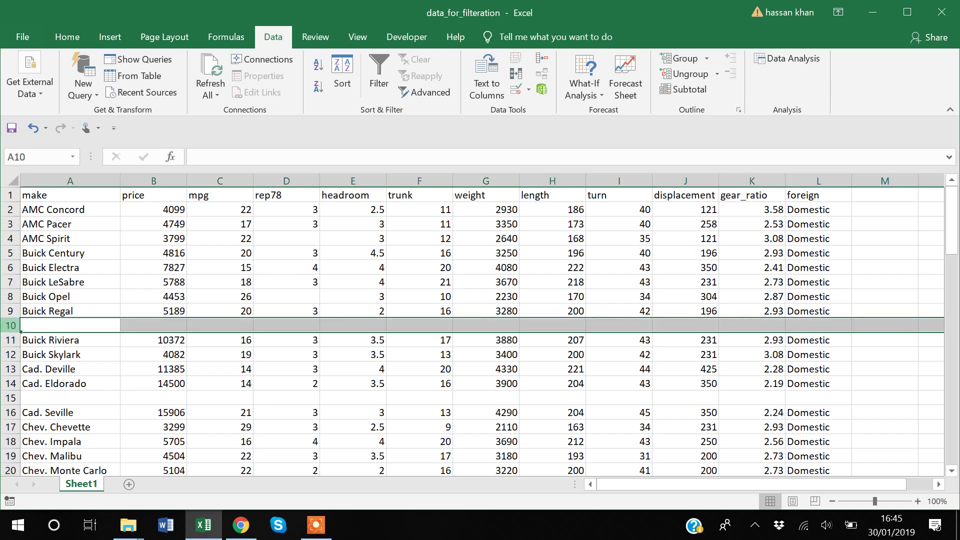
left_click(9, 398, "ctrl")
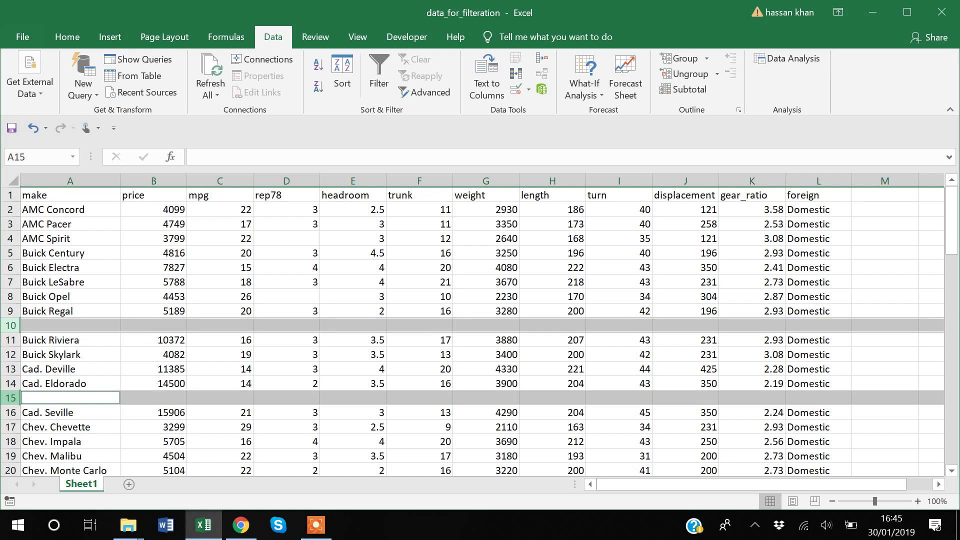
left_click(96, 331)
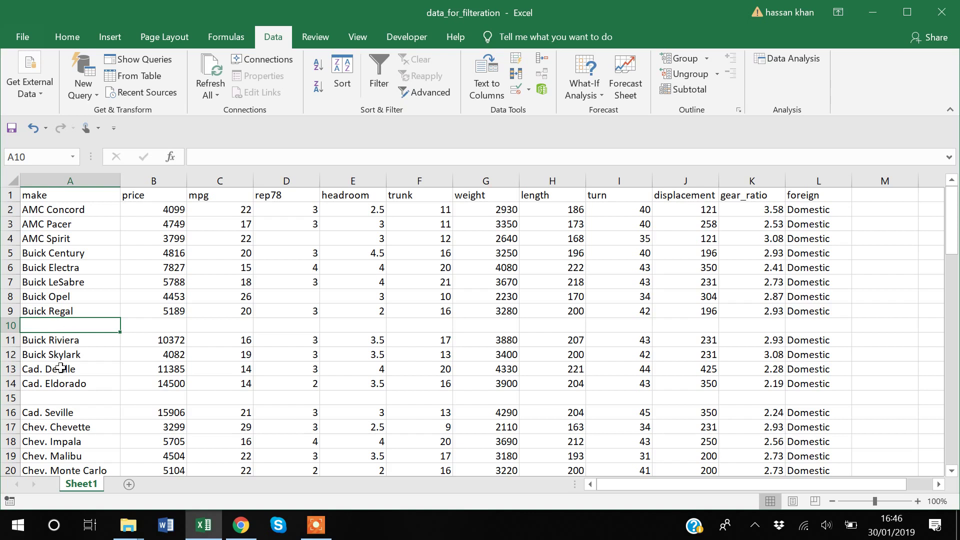
Delete the blank rows 10 and 15 from the car dataset.
left_click(10, 326)
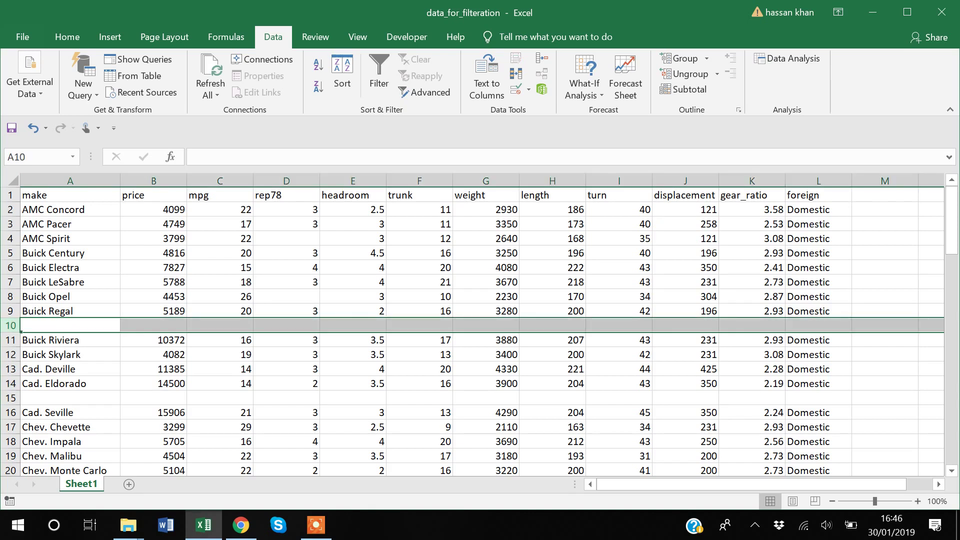
left_click(10, 398, "ctrl")
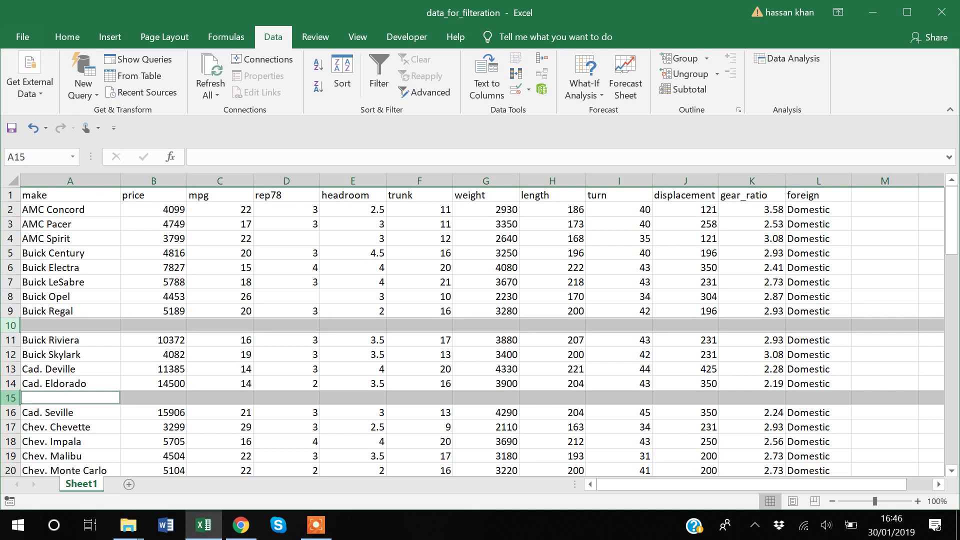
right_click(10, 398)
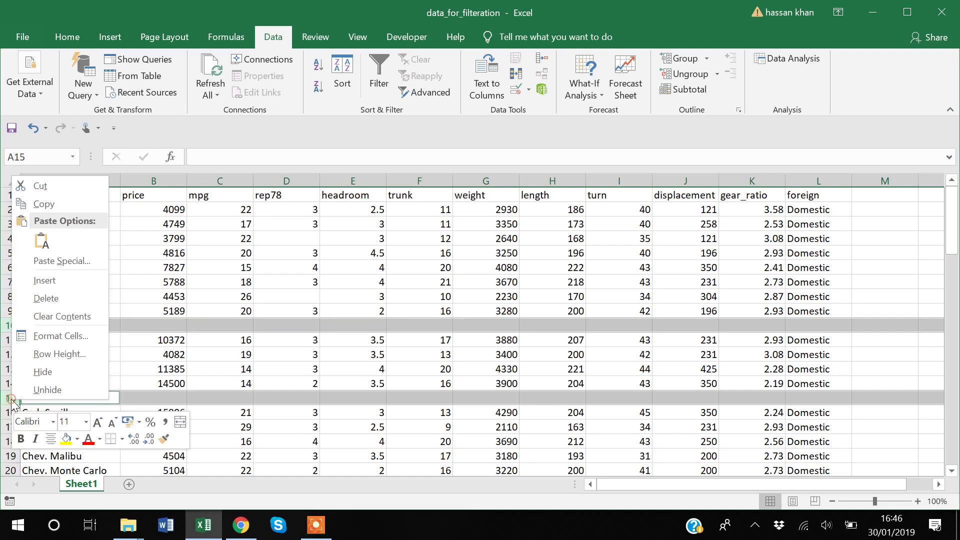
left_click(53, 300)
left_click(230, 306)
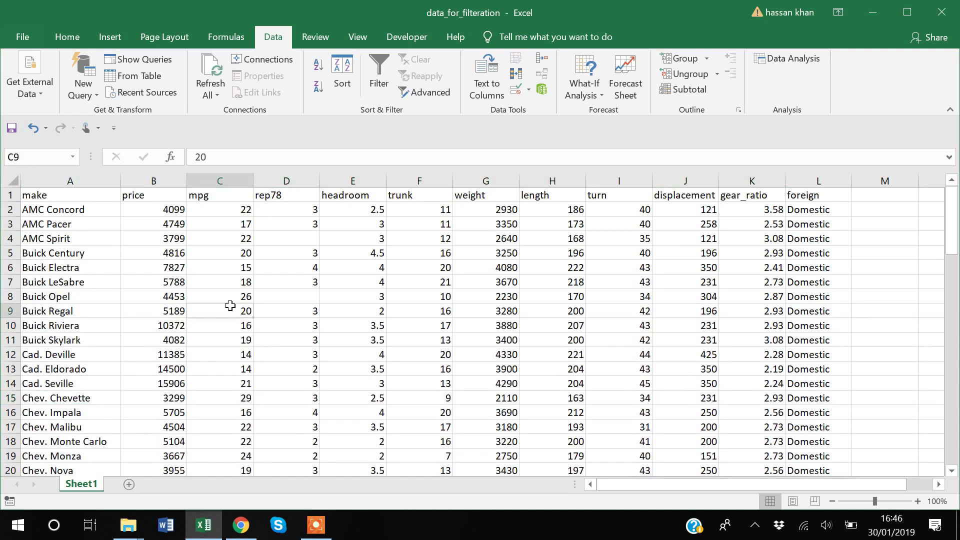
Check the remaining records for blank rows and turn on filtering for the dataset's header row.
scroll(230, 306, "down", 10)
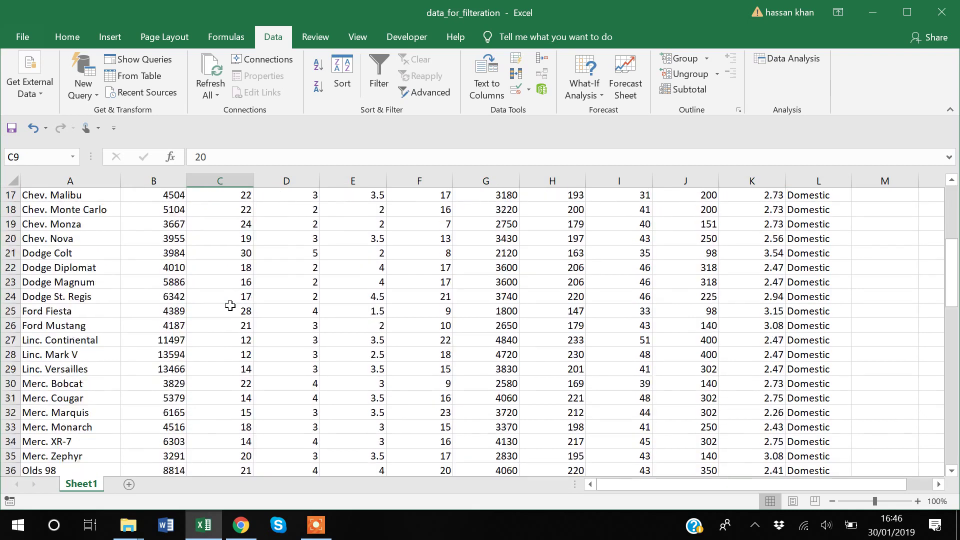
scroll(230, 306, "down", 9)
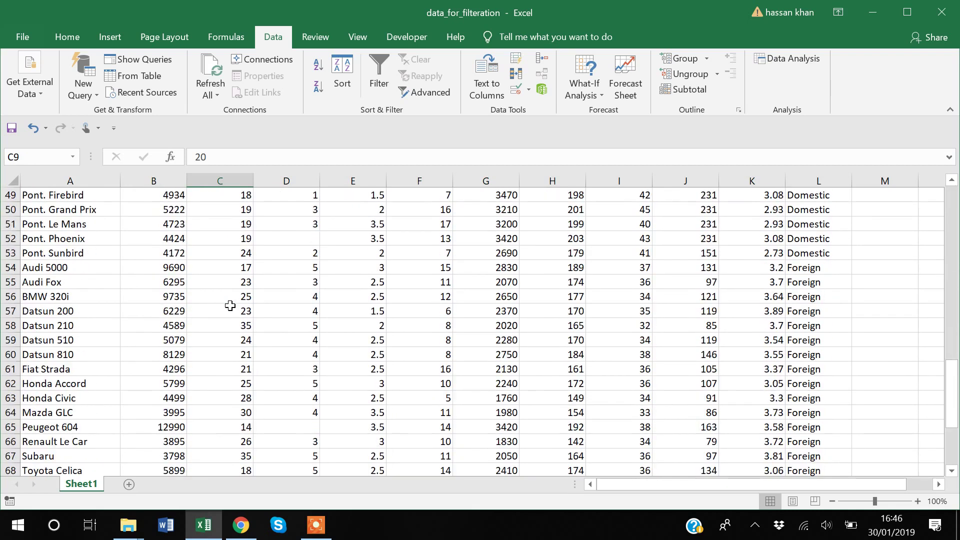
scroll(230, 306, "down", 1)
scroll(230, 306, "up", 8)
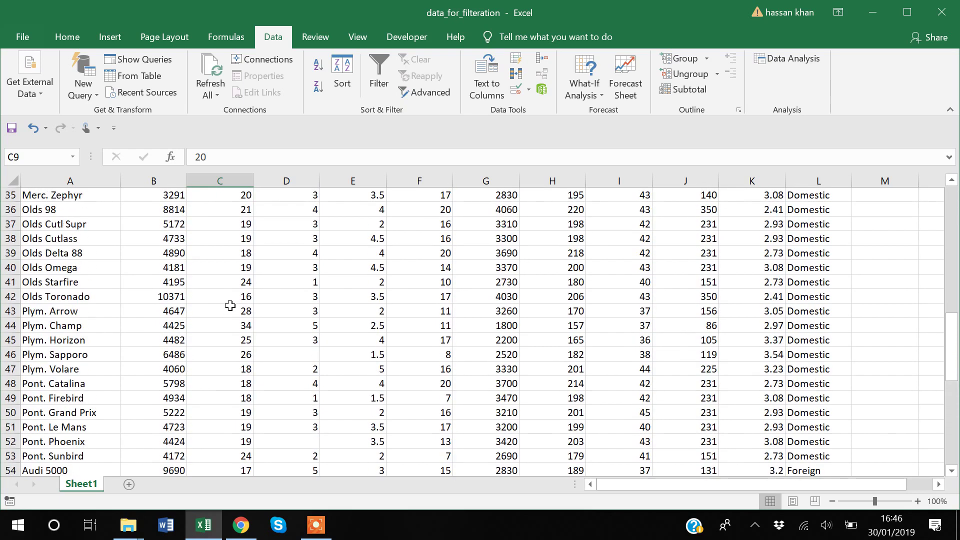
scroll(230, 306, "up", 11)
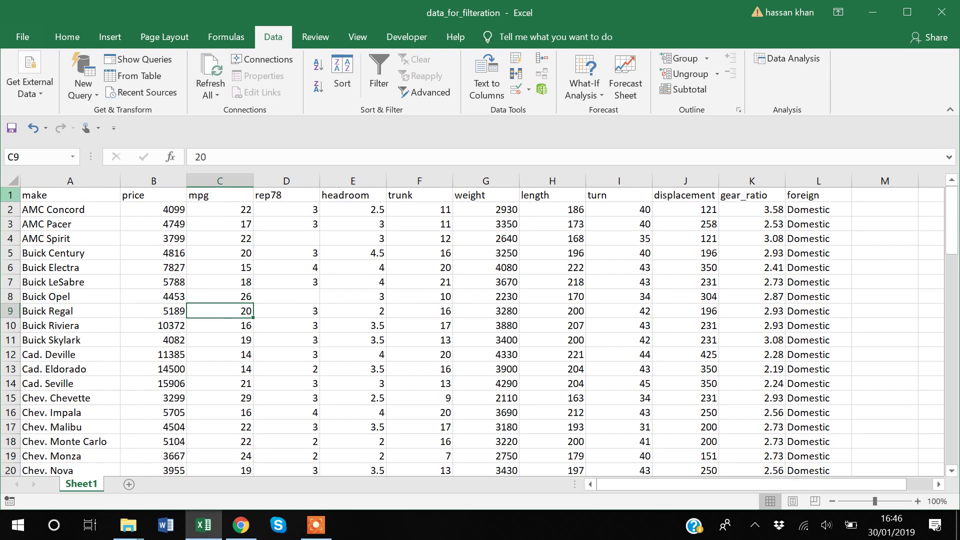
left_click(149, 196)
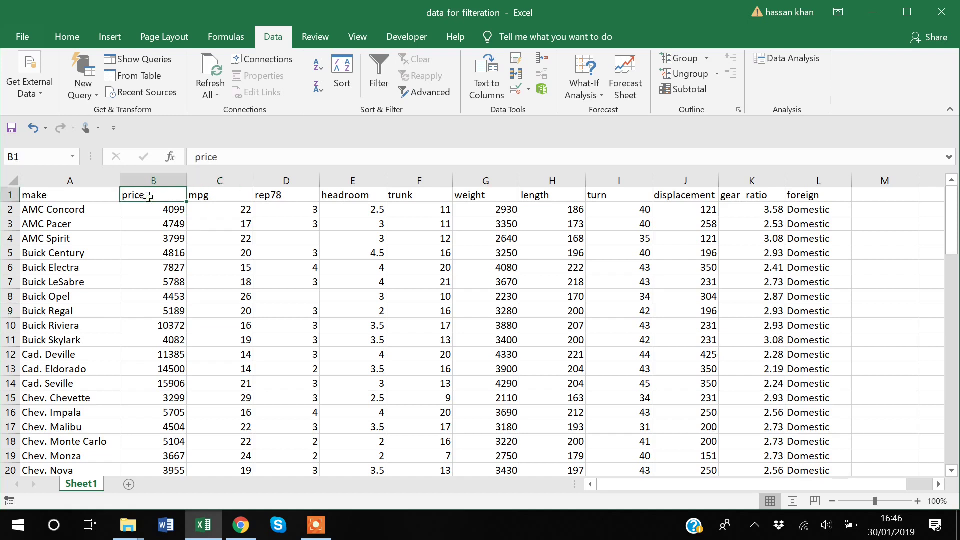
left_click(376, 71)
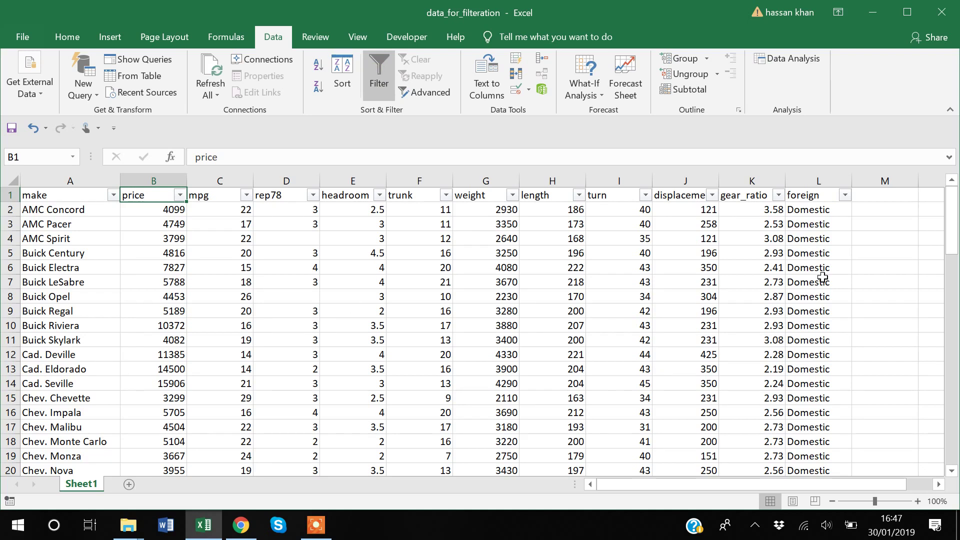
Filter the foreign column to show only Domestic cars and look through the filtered rows.
left_click(845, 196)
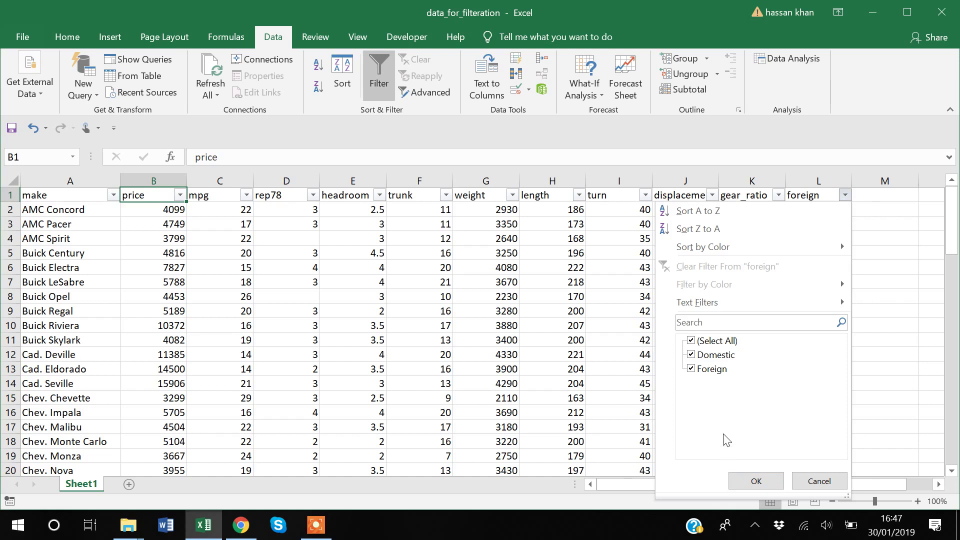
left_click(693, 342)
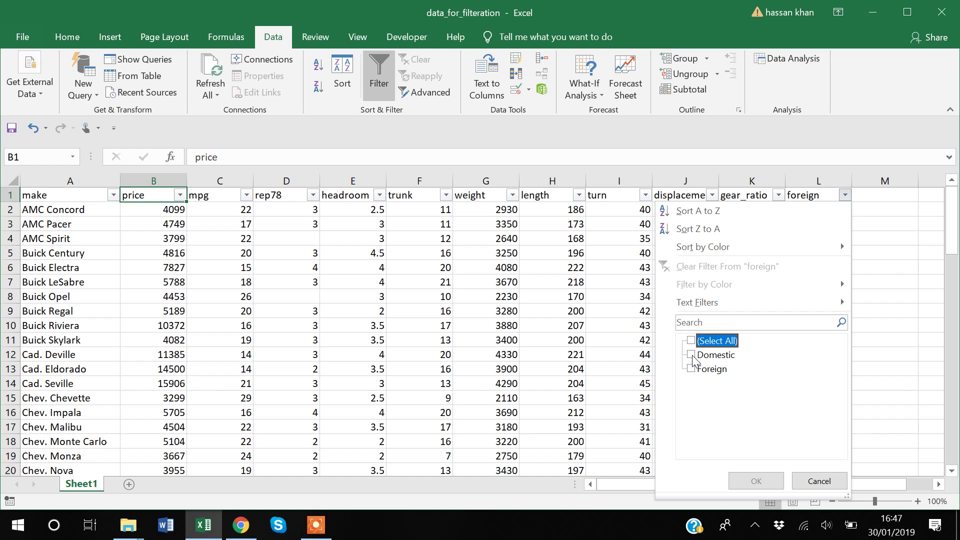
left_click(692, 355)
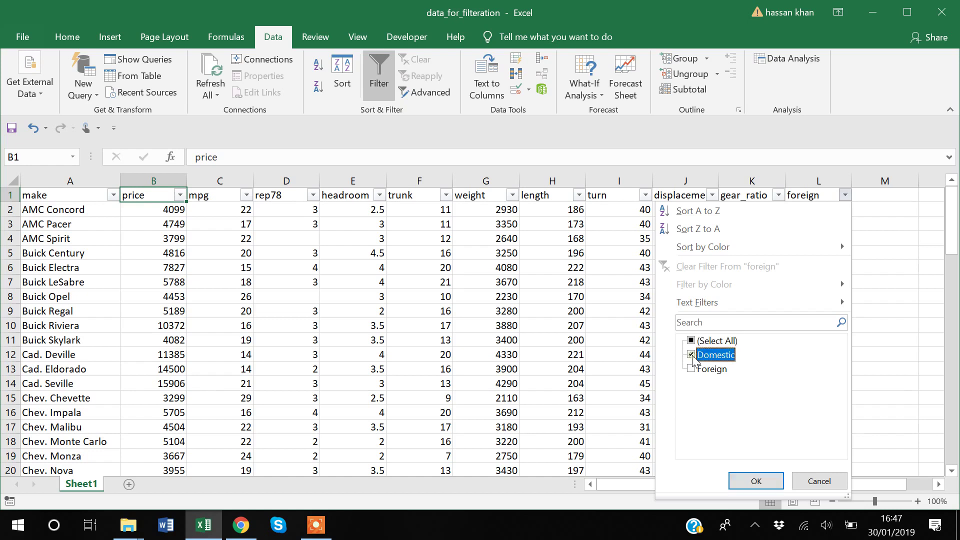
left_click(757, 481)
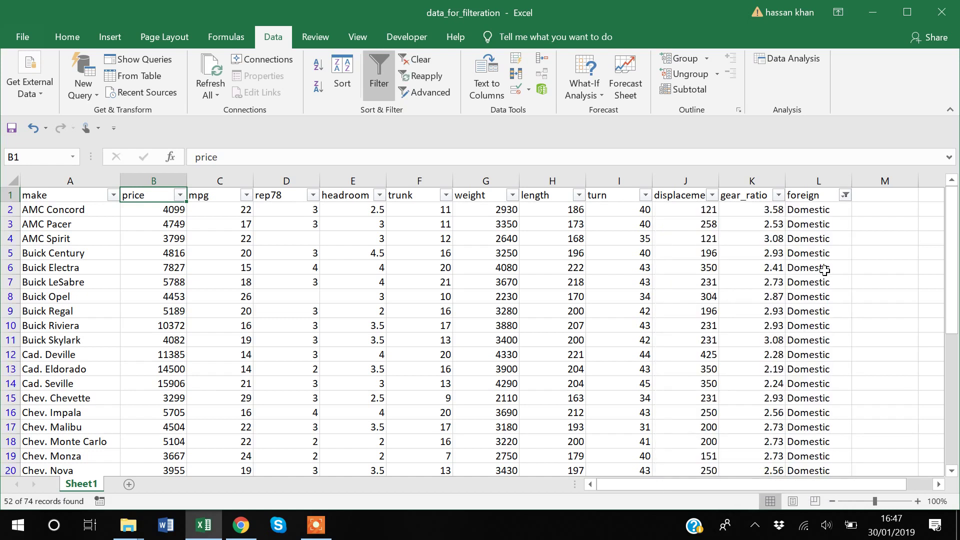
scroll(825, 270, "down", 5)
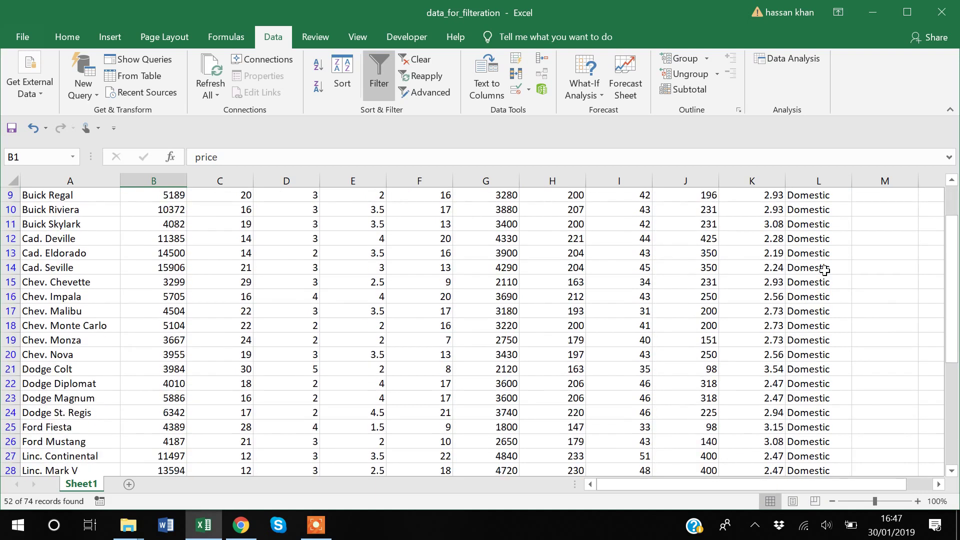
scroll(824, 270, "down", 8)
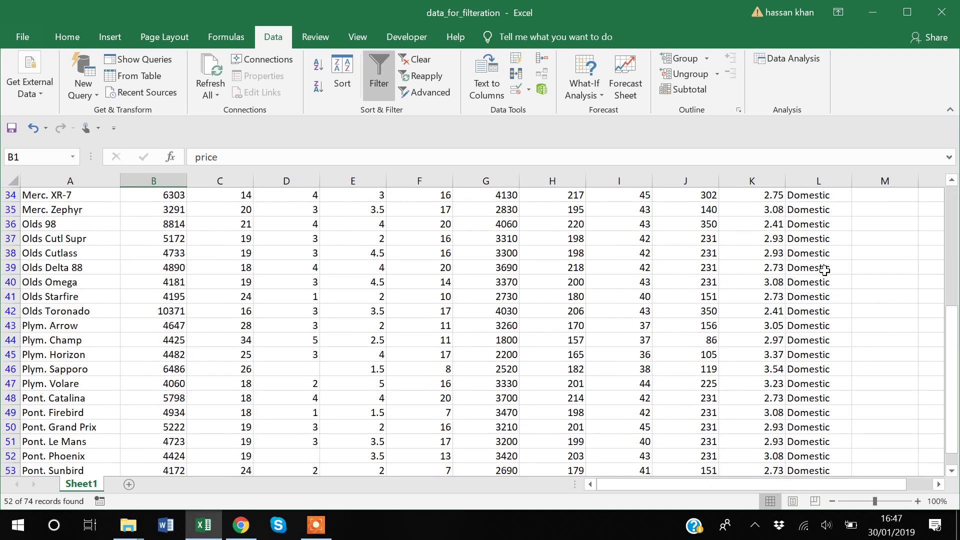
scroll(825, 270, "up", 10)
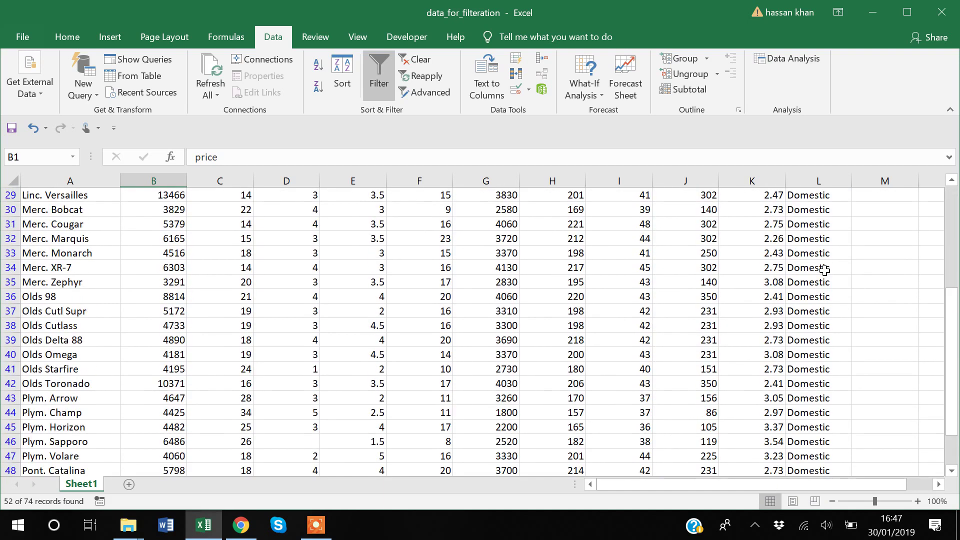
scroll(825, 270, "up", 4)
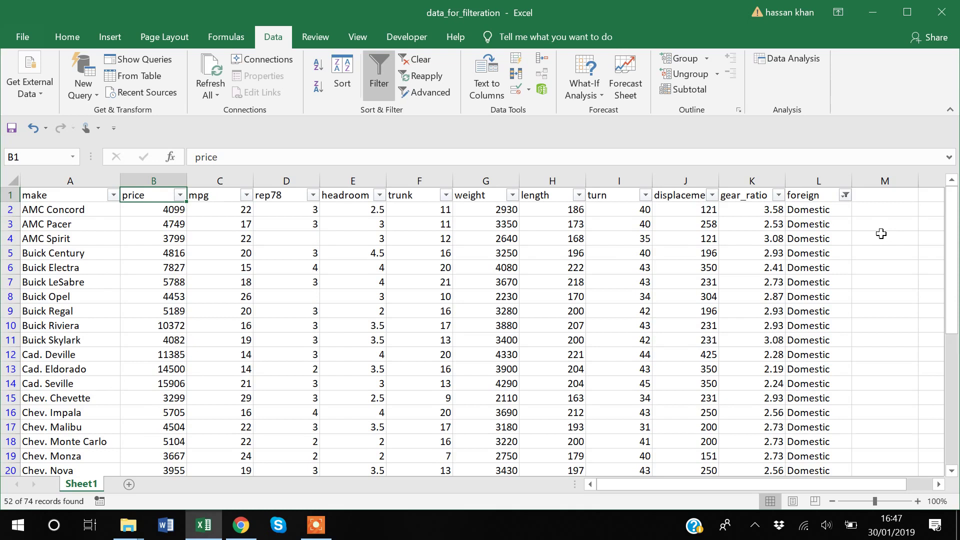
Clear the foreign column's filter, and switch the header row's filtering off and back on.
left_click(804, 197)
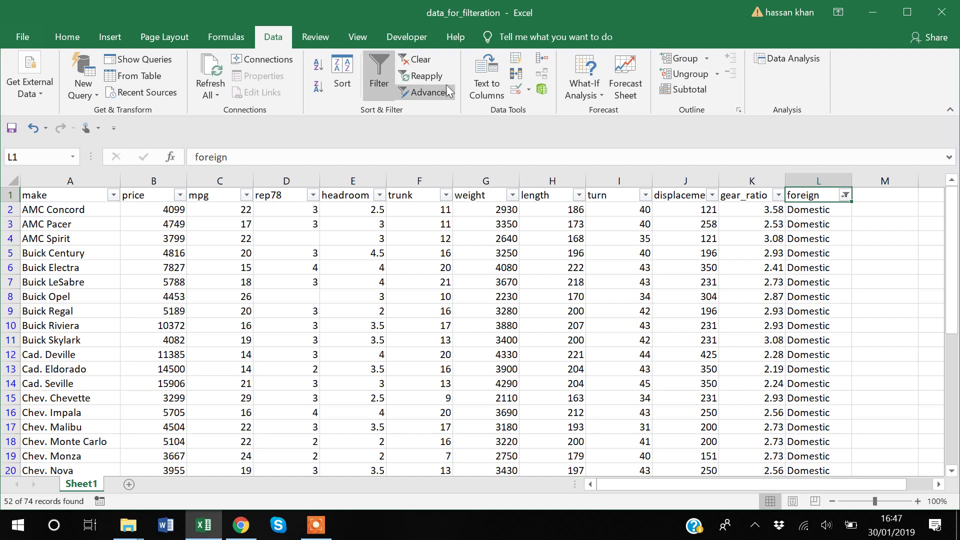
left_click(413, 64)
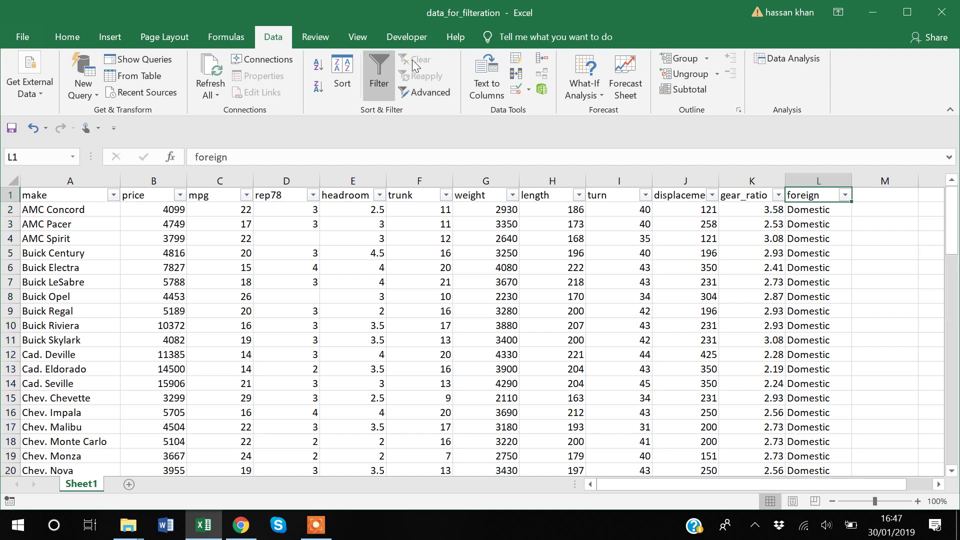
left_click(380, 76)
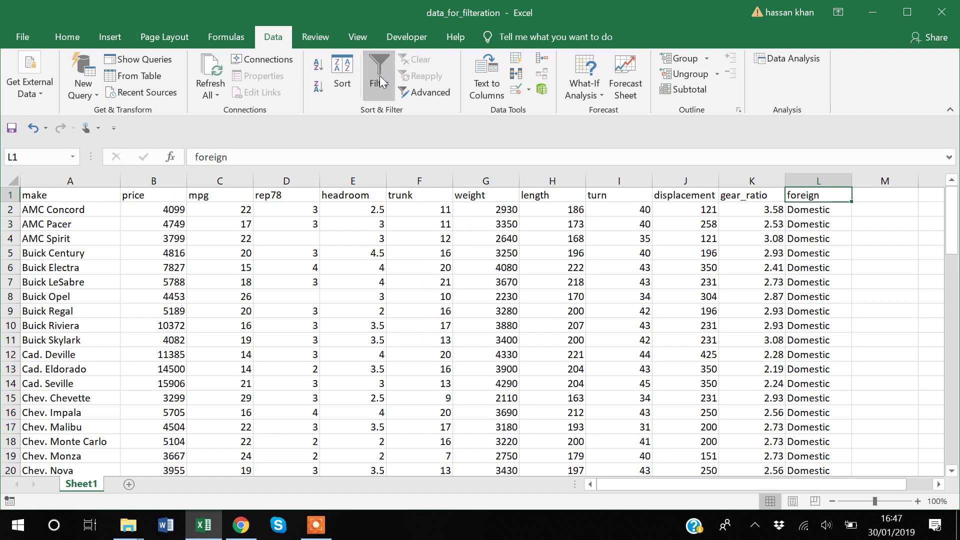
left_click(380, 76)
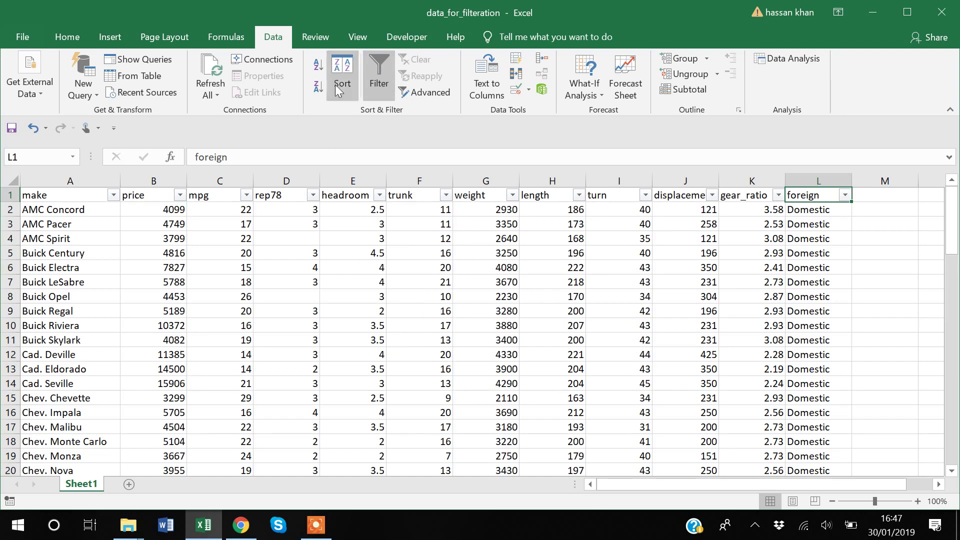
left_click(382, 79)
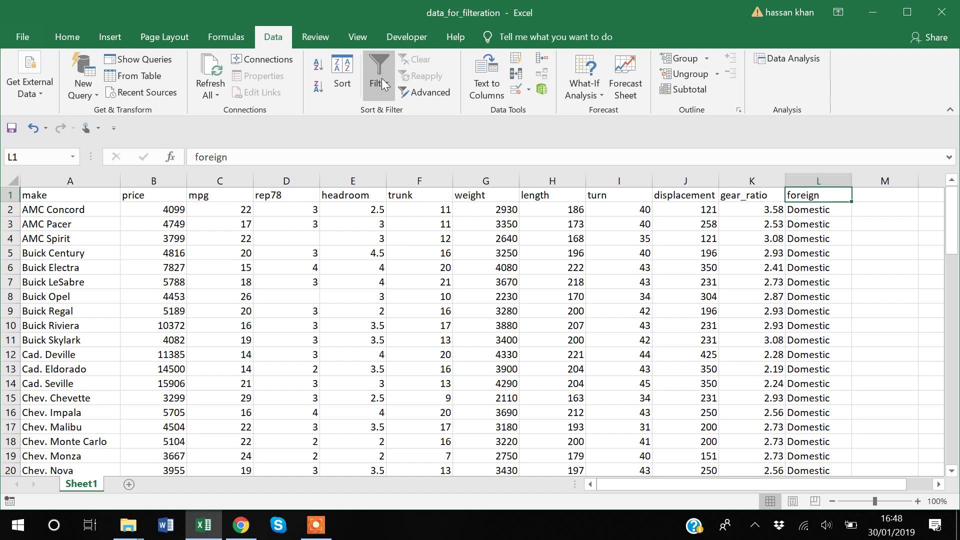
left_click(383, 78)
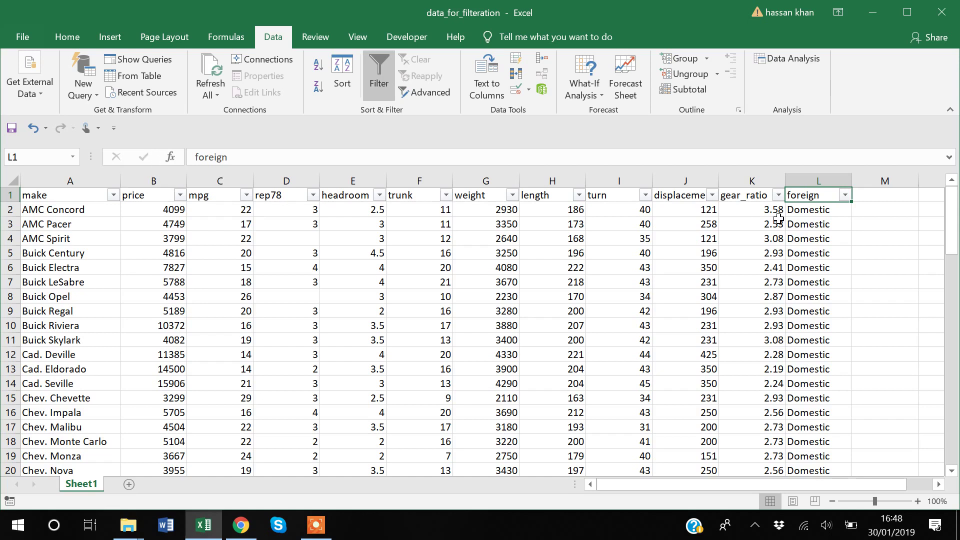
Filter the price column with a Between number filter, from 3000 to 4000 inclusive.
left_click(180, 196)
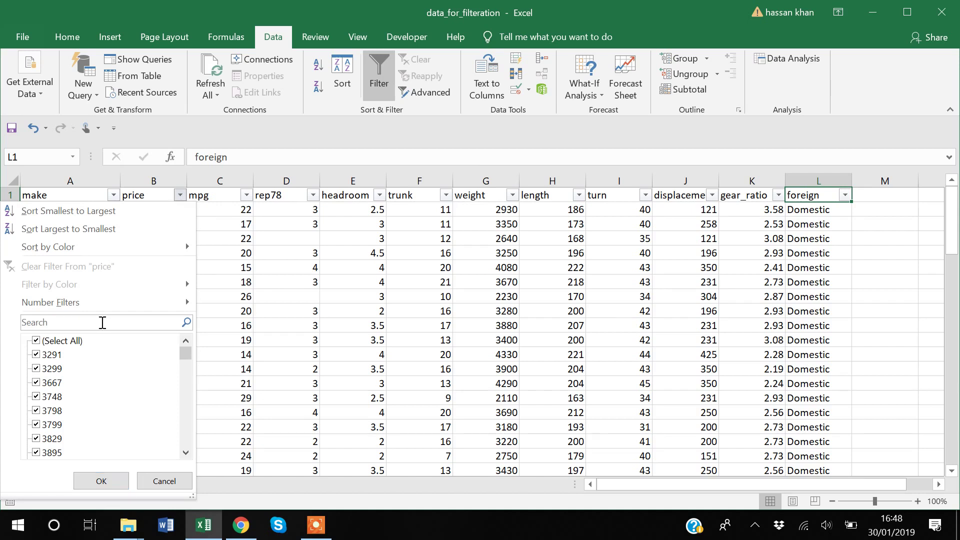
mouse_move(98, 306)
mouse_move(172, 301)
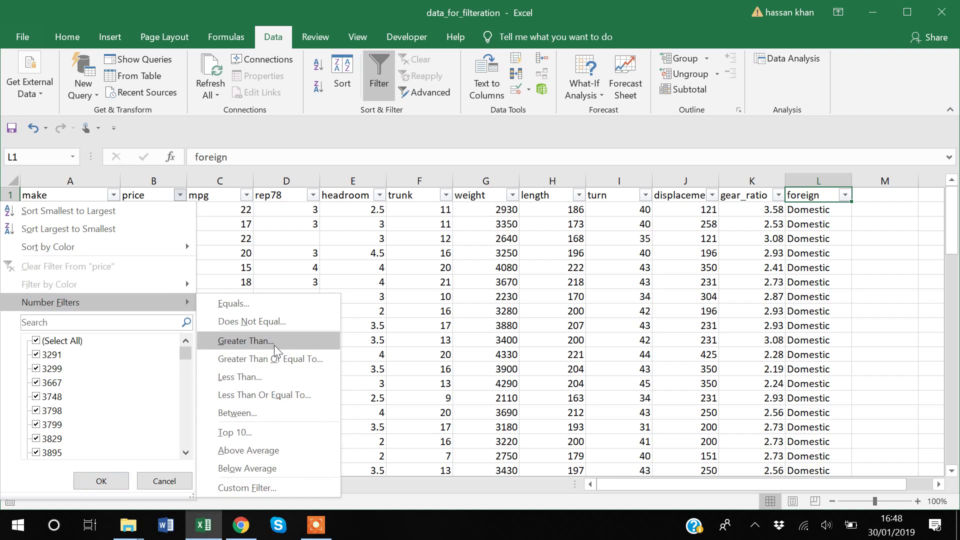
left_click(272, 413)
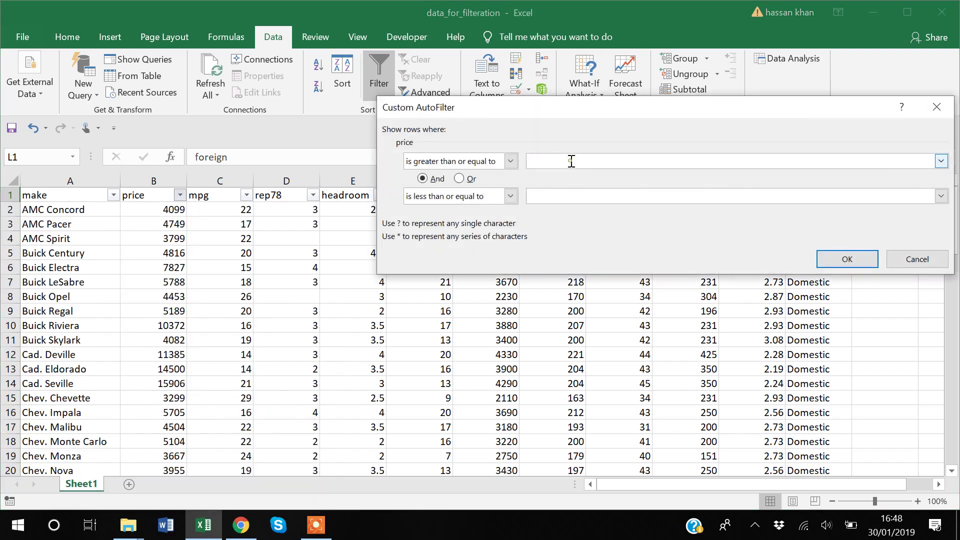
type("3000")
left_click(608, 195)
type("4000")
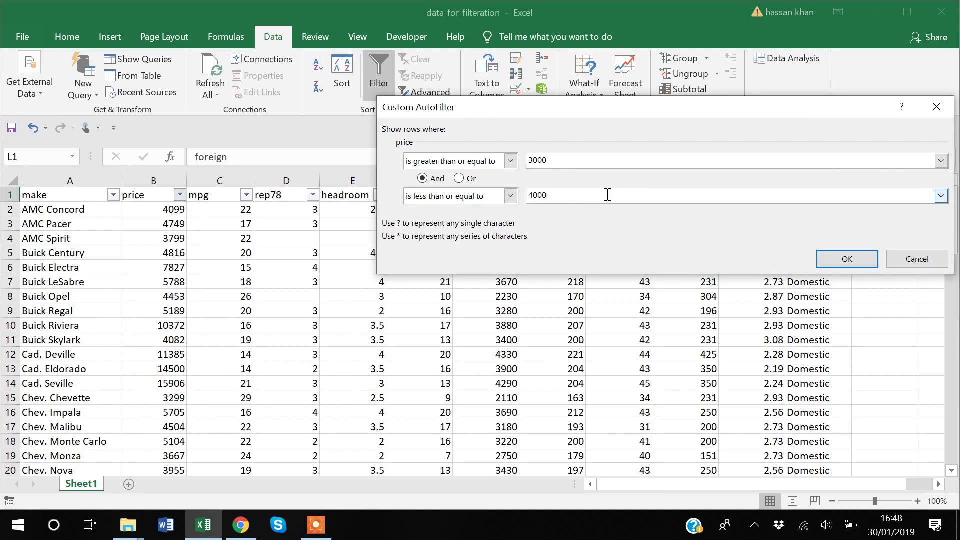
left_click(861, 258)
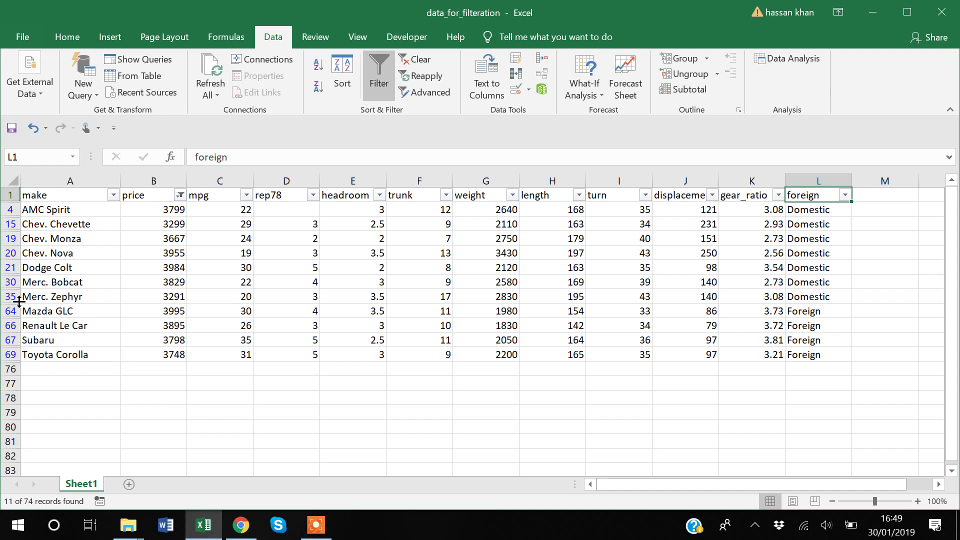
Copy the filtered records with their header row and paste them into cell A1 of a new worksheet.
left_click(44, 194)
key("ctrl+shift+Right")
key("ctrl+shift+Down")
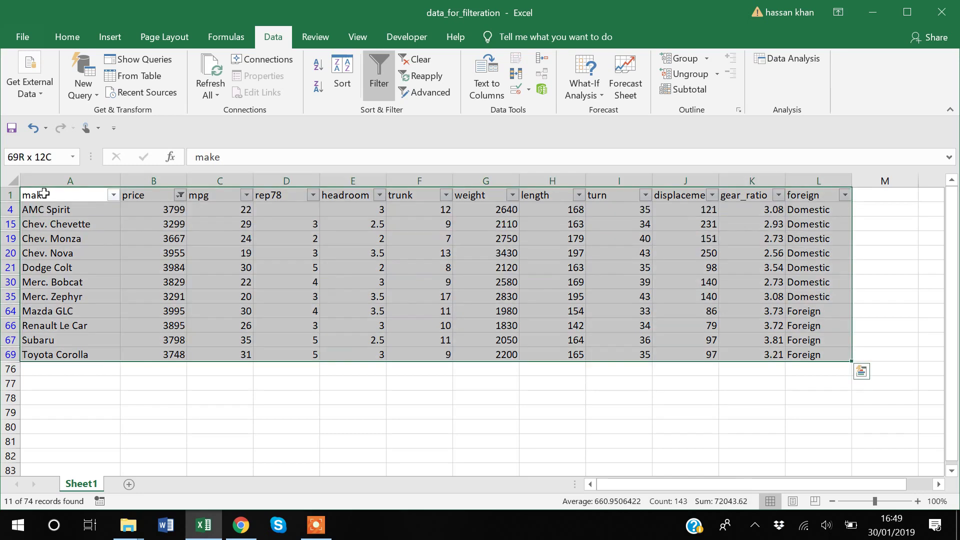
key("ctrl+c")
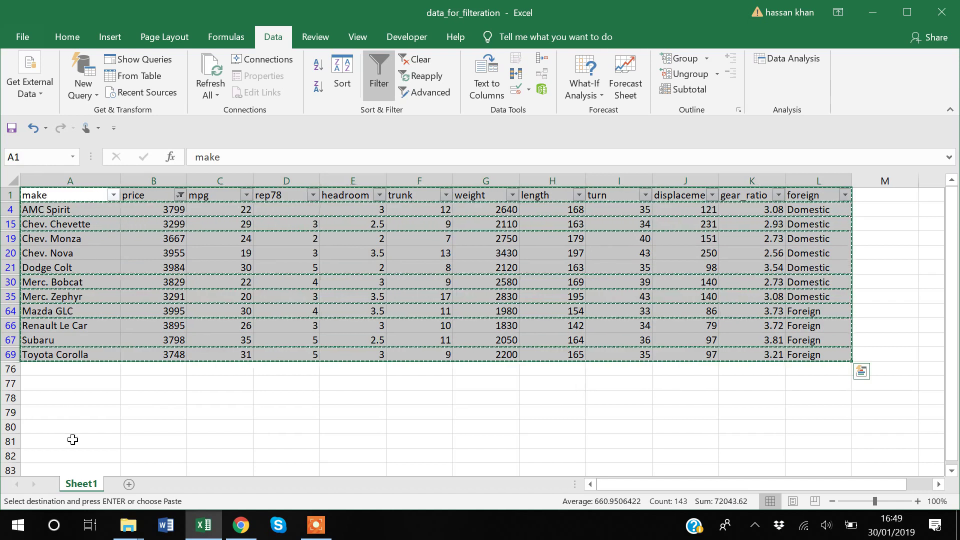
left_click(128, 485)
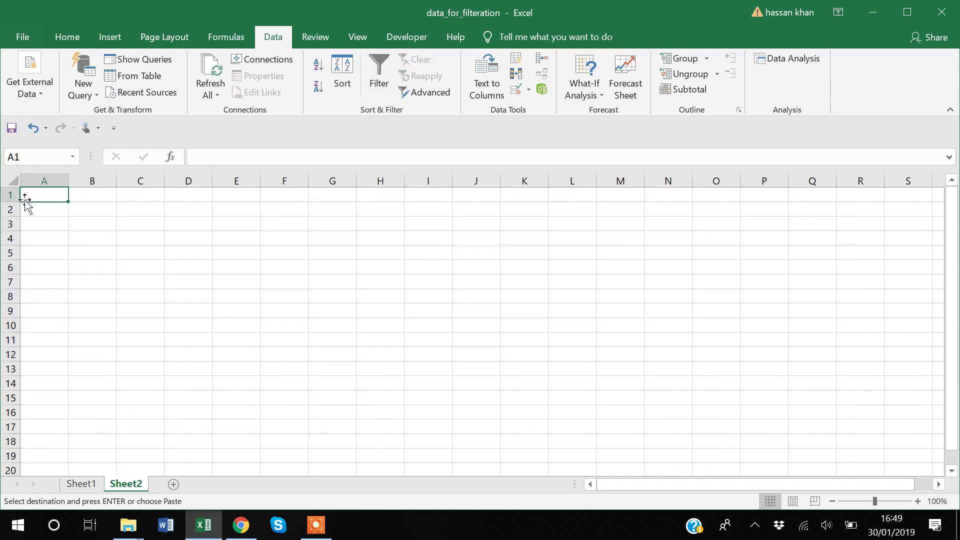
key("ctrl+v")
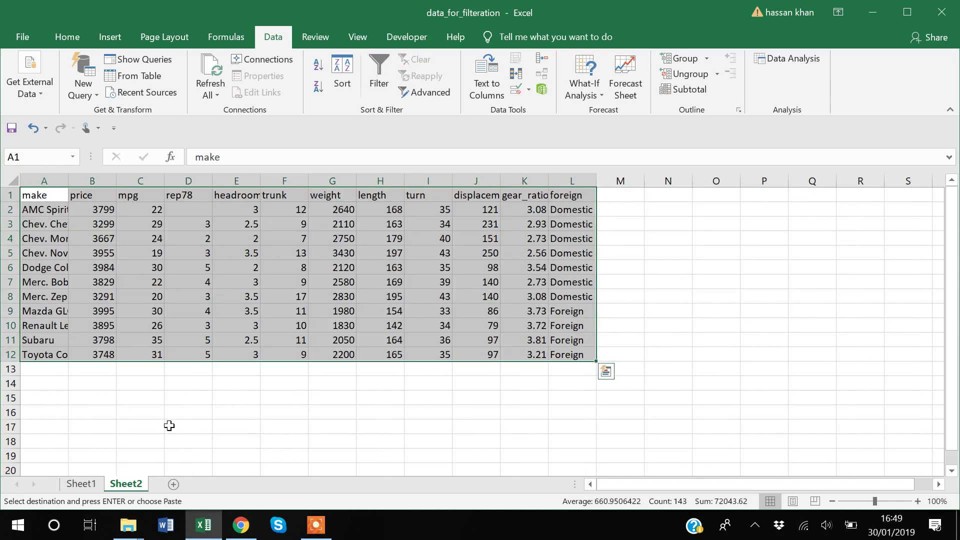
left_click(167, 381)
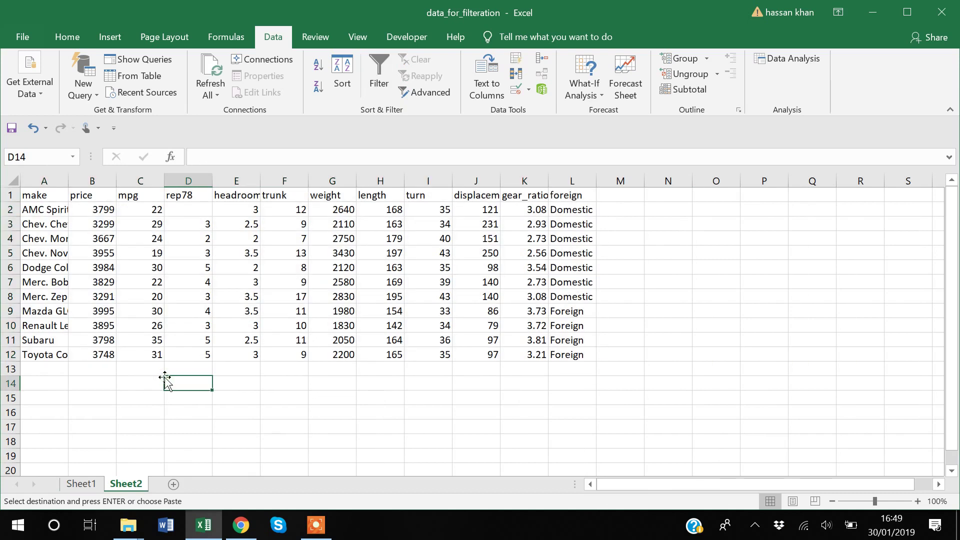
Return to Sheet1 and remove the price filter by switching the header row's filtering off and back on.
left_click(81, 484)
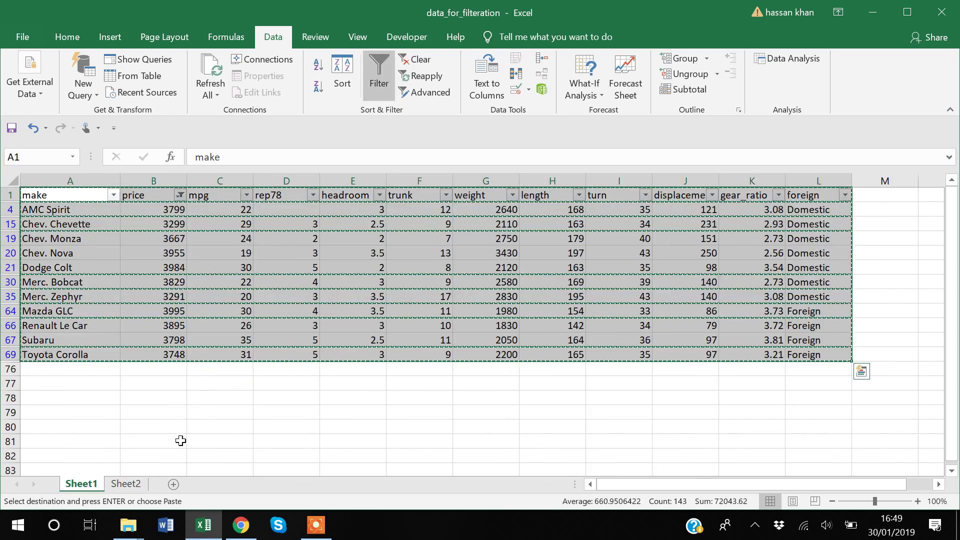
left_click(153, 195)
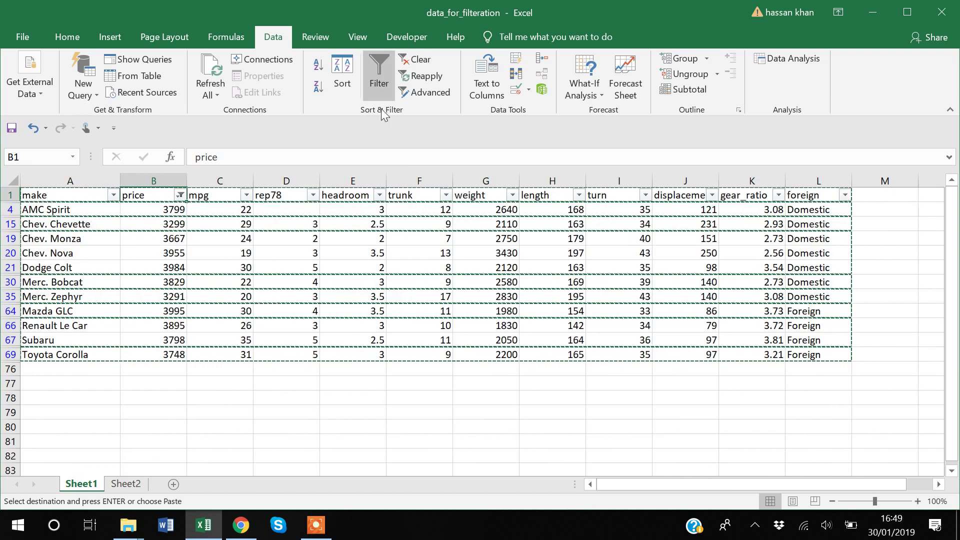
left_click(384, 79)
left_click(383, 77)
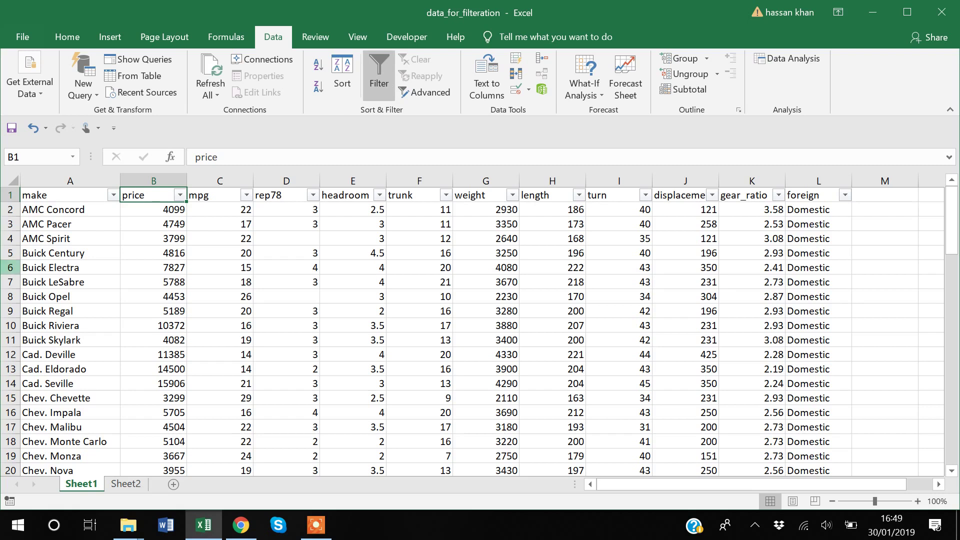
Fill the entire Buick Electra, Chev. Impala and Chev. Nova rows with yellow.
left_click(10, 267)
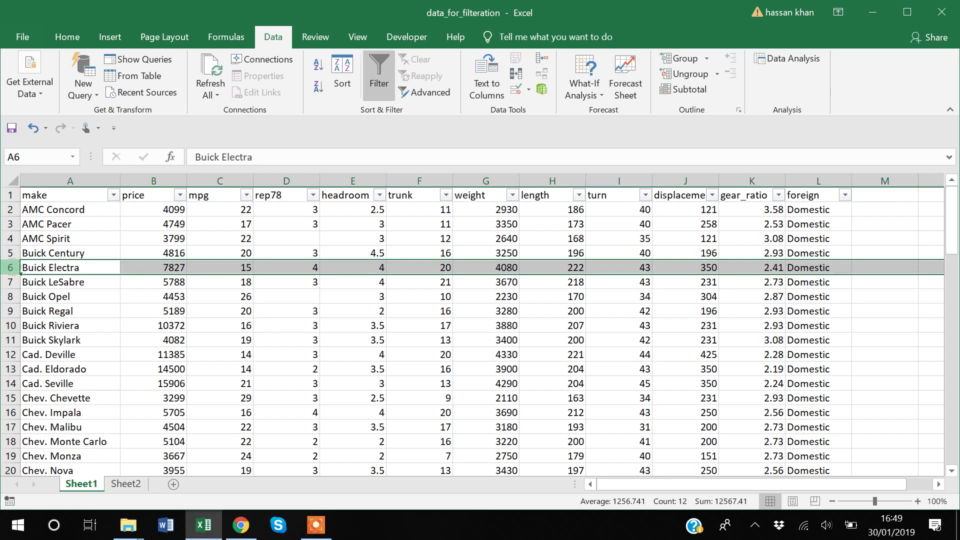
left_click(67, 35)
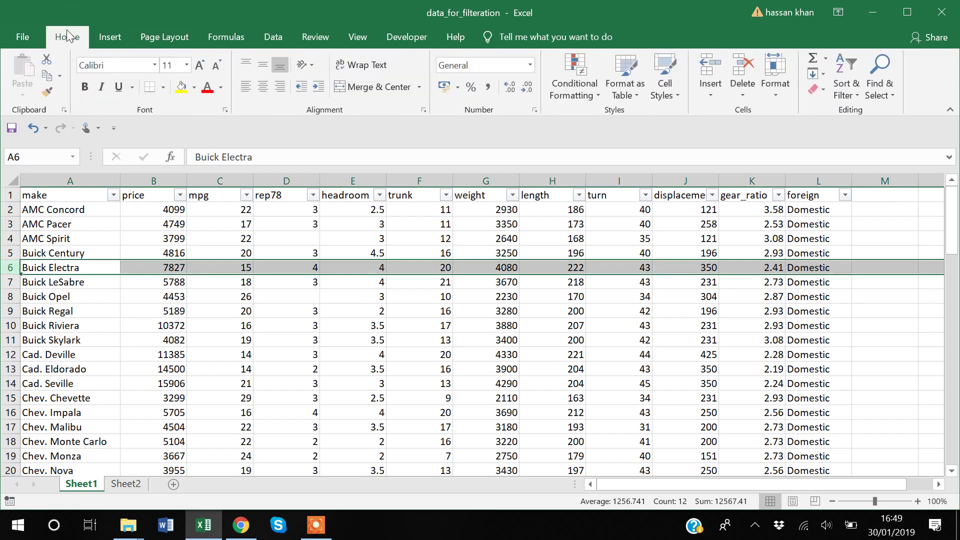
left_click(182, 87)
scroll(53, 367, "down", 1)
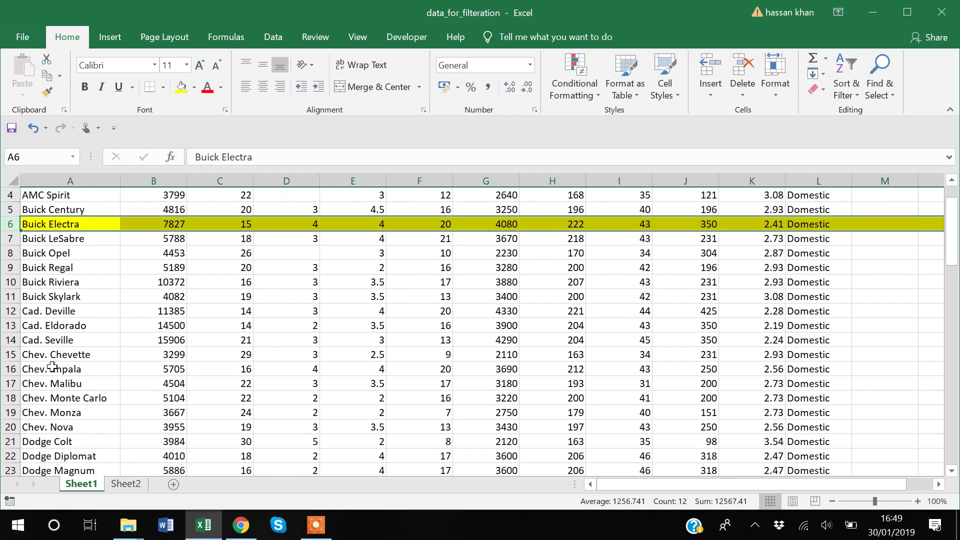
left_click(10, 369)
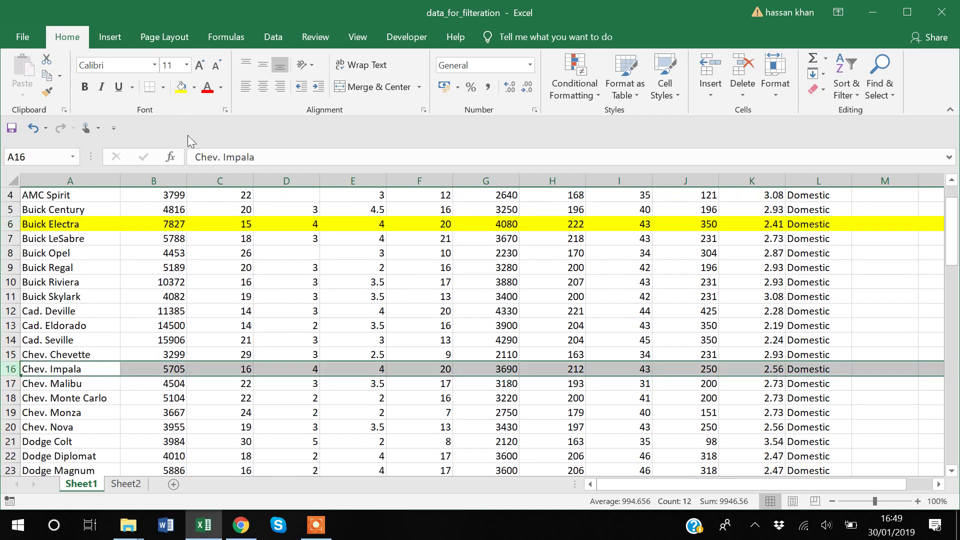
left_click(182, 90)
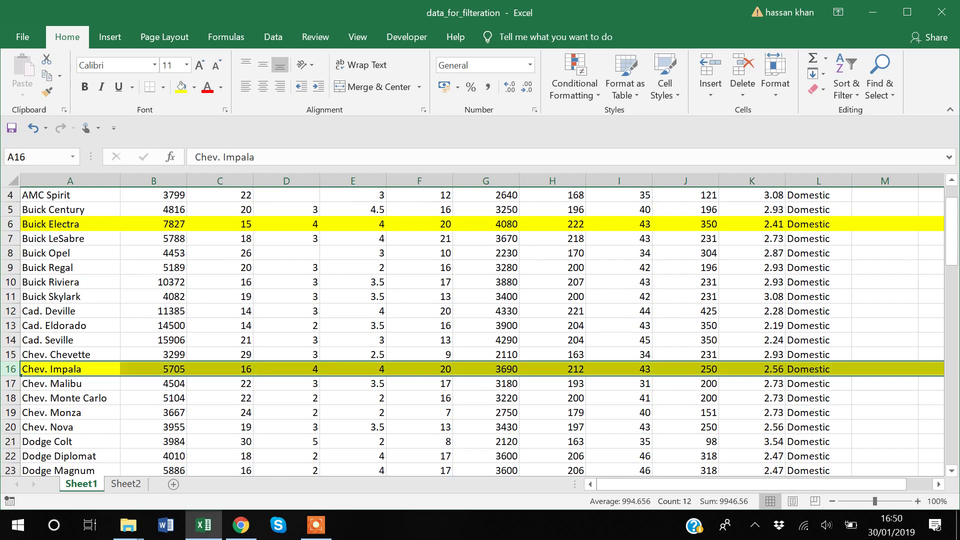
left_click(11, 427)
left_click(183, 89)
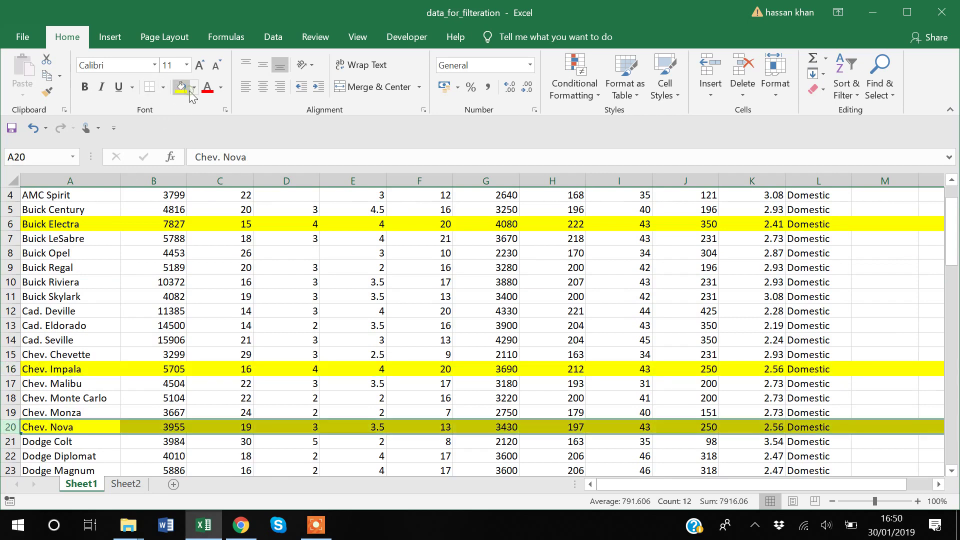
left_click(129, 322)
scroll(130, 320, "up", 1)
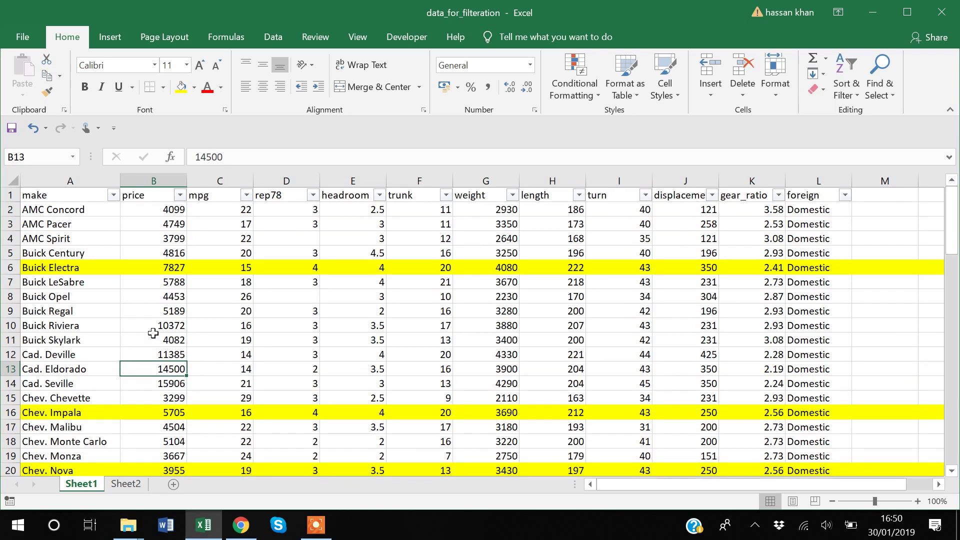
Filter the price column by cell color to show only the yellow rows.
left_click(179, 196)
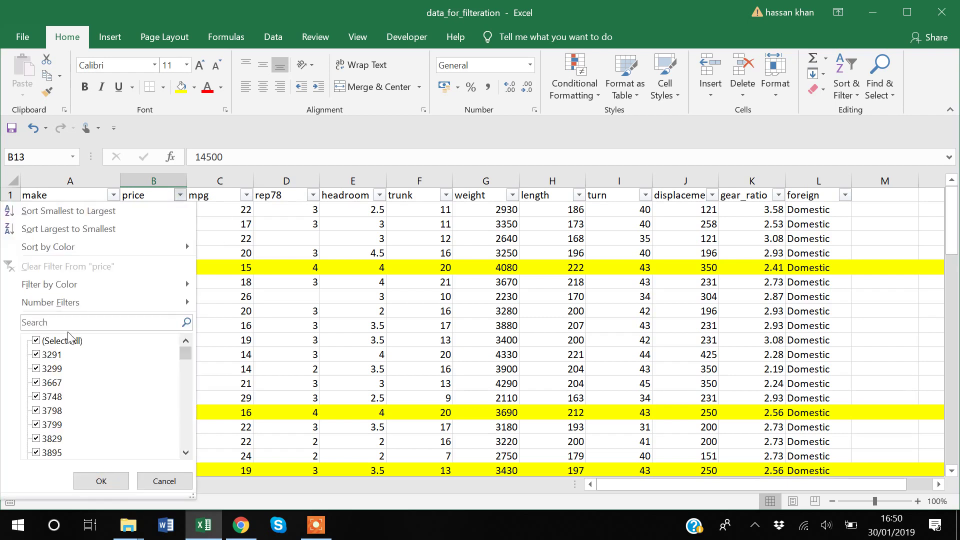
mouse_move(80, 283)
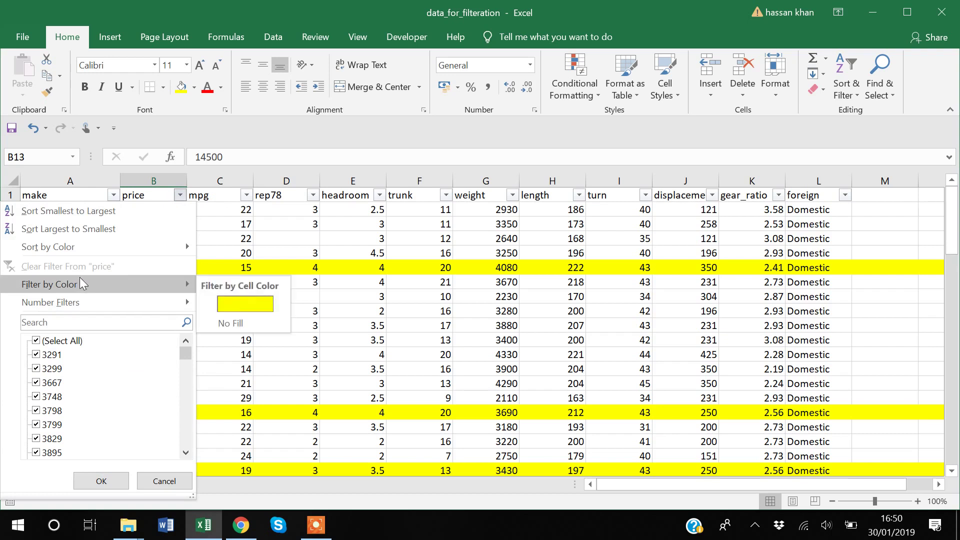
left_click(234, 303)
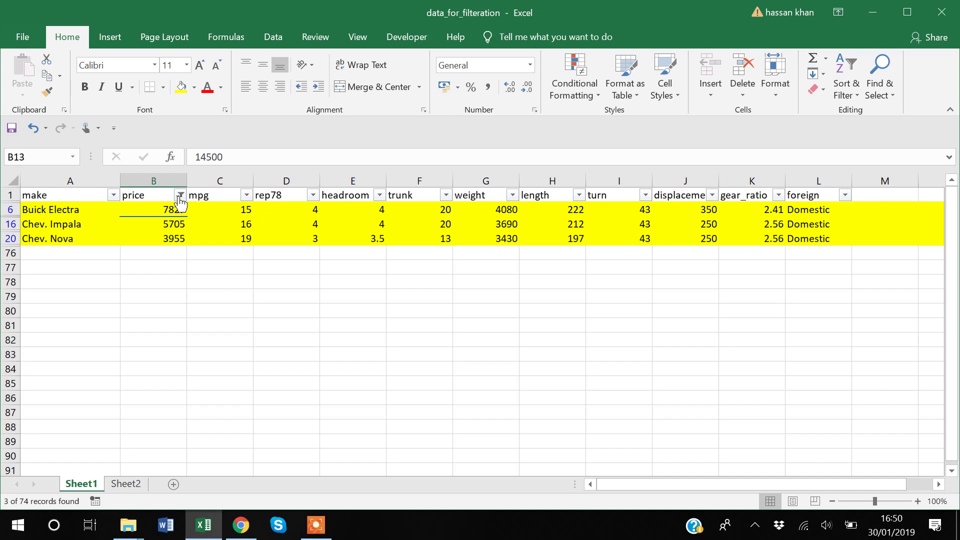
Remove the color filter by turning the header row's filtering off, and turn filtering on again.
left_click(156, 196)
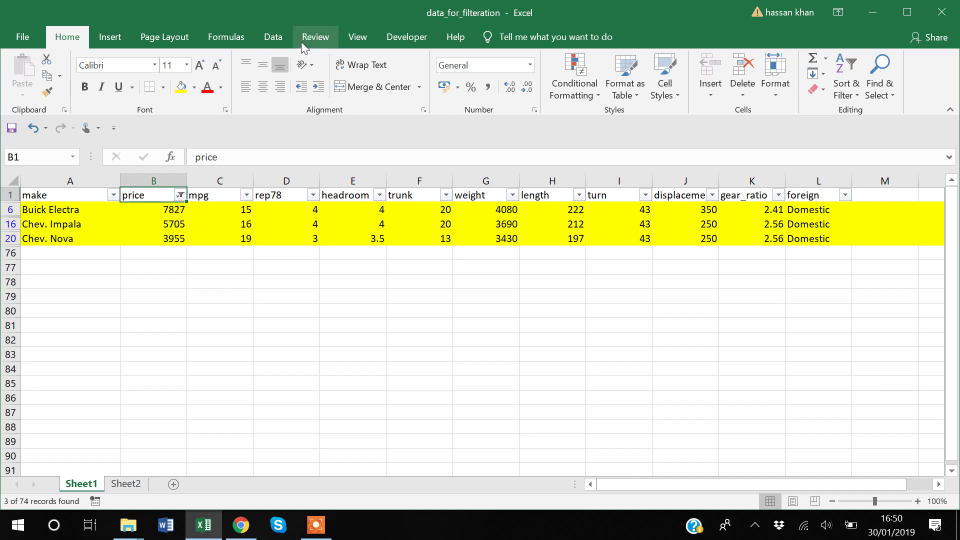
left_click(273, 37)
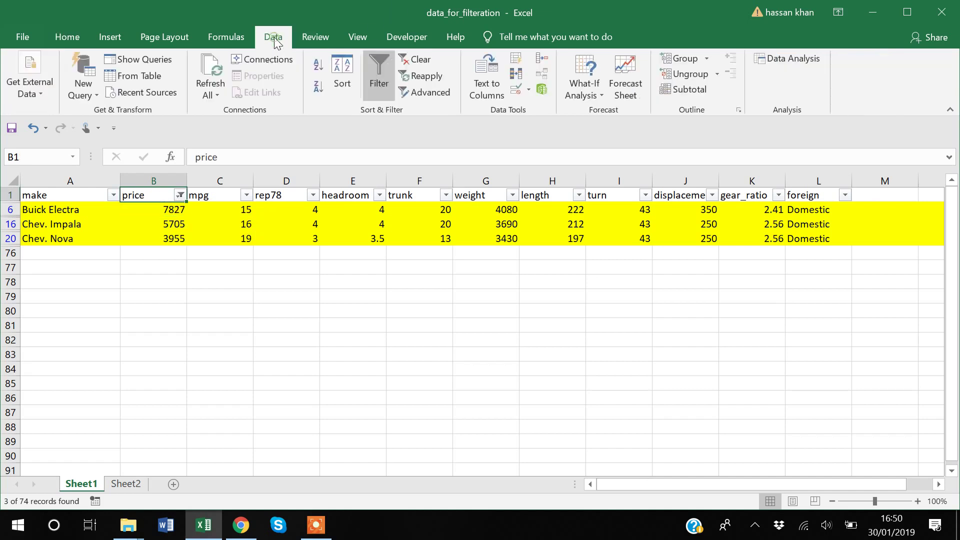
left_click(387, 77)
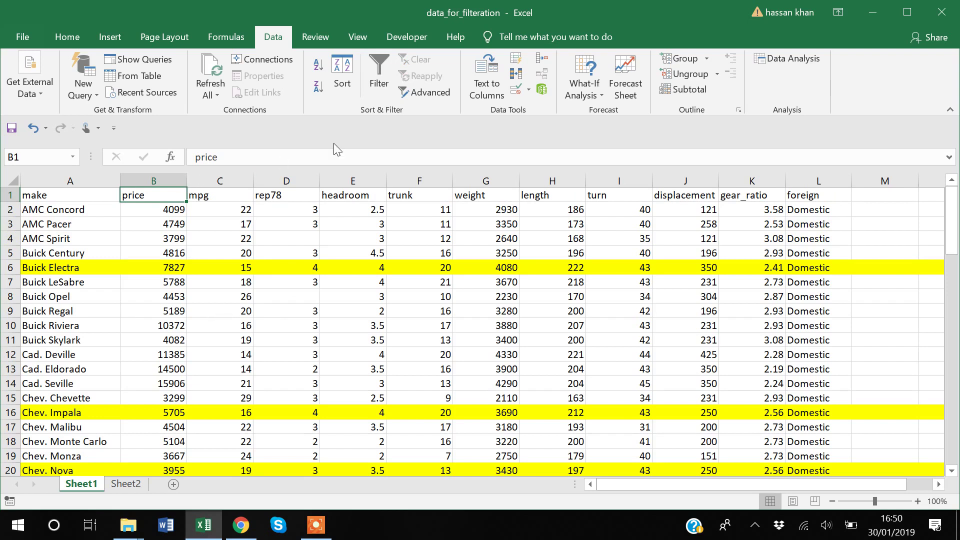
left_click(384, 69)
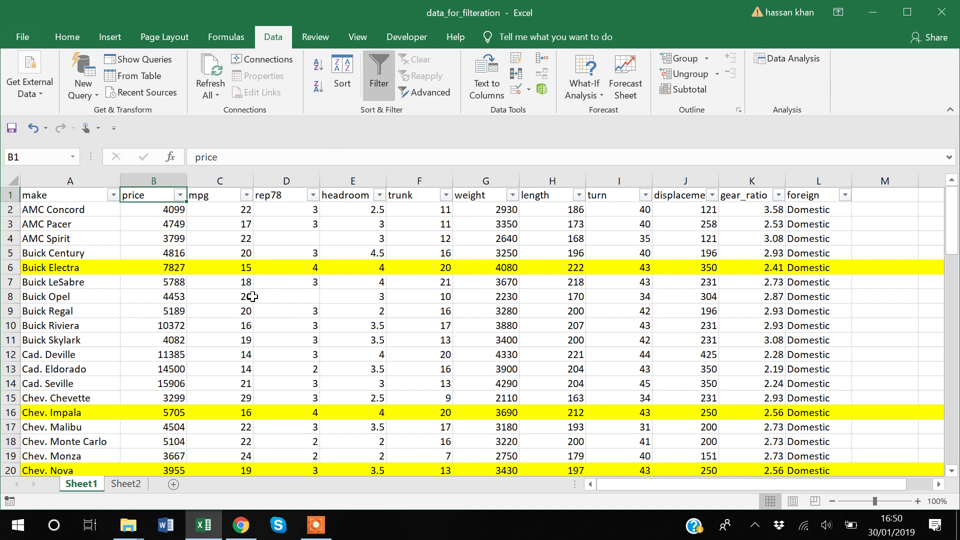
Sort the dataset by the price column from smallest to largest.
left_click(204, 223)
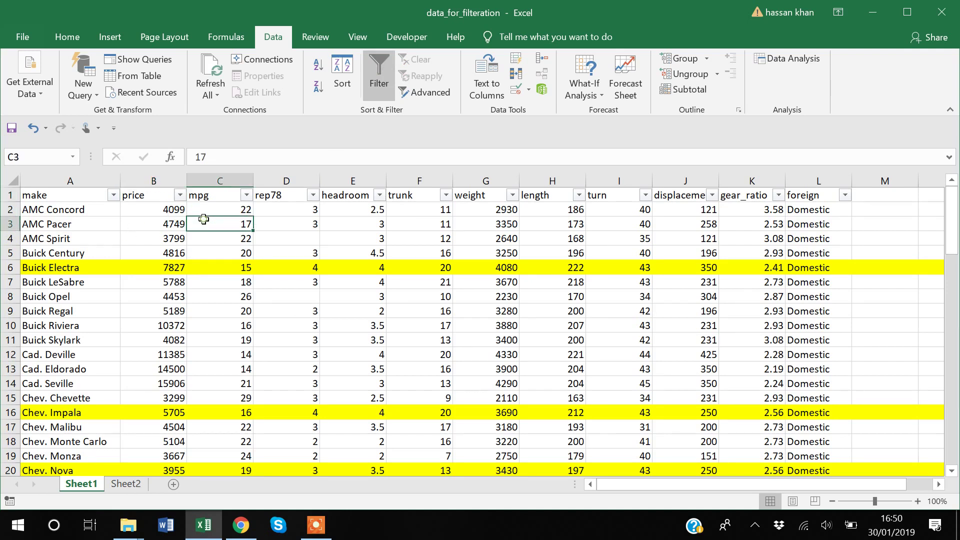
left_click(179, 195)
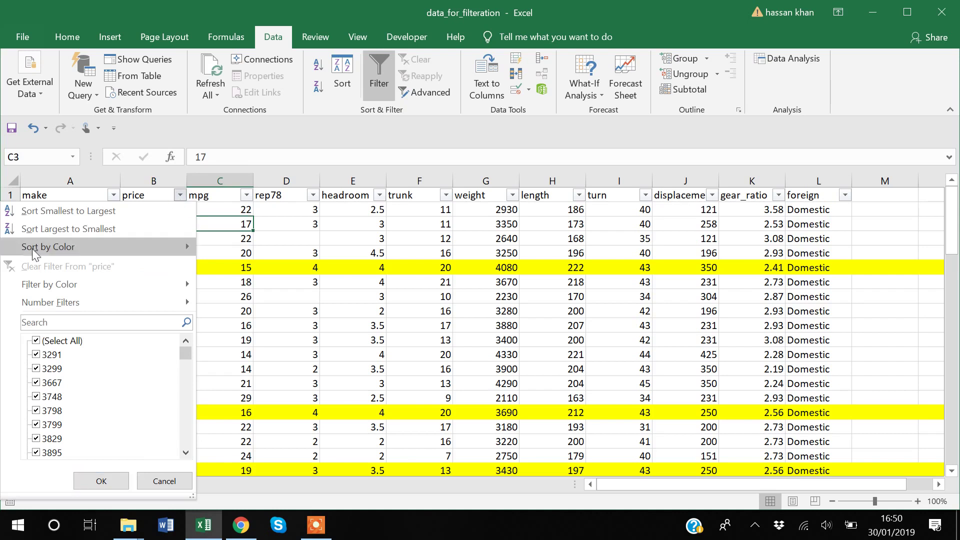
left_click(73, 217)
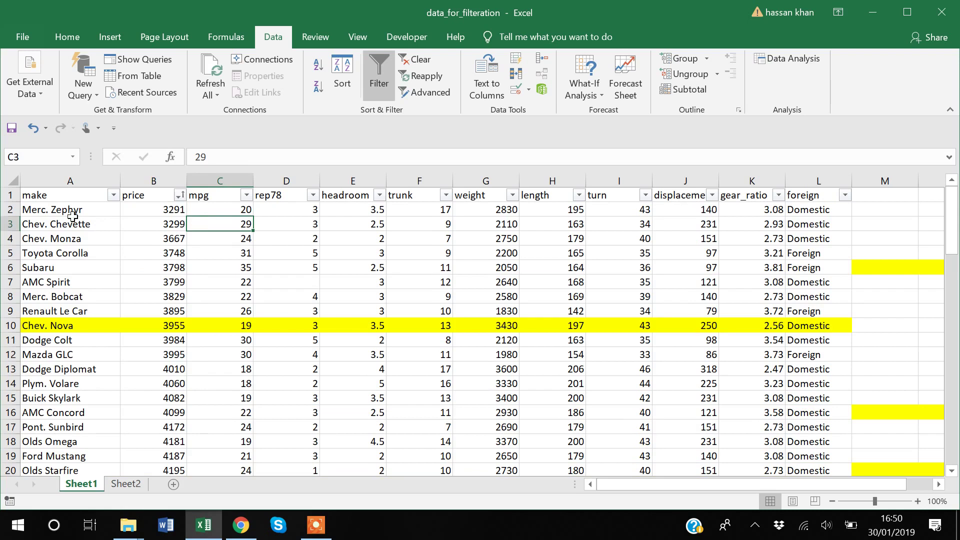
Exclude the prices 3291, 3299, 3667 and 3748 in the price column's filter list.
left_click(179, 195)
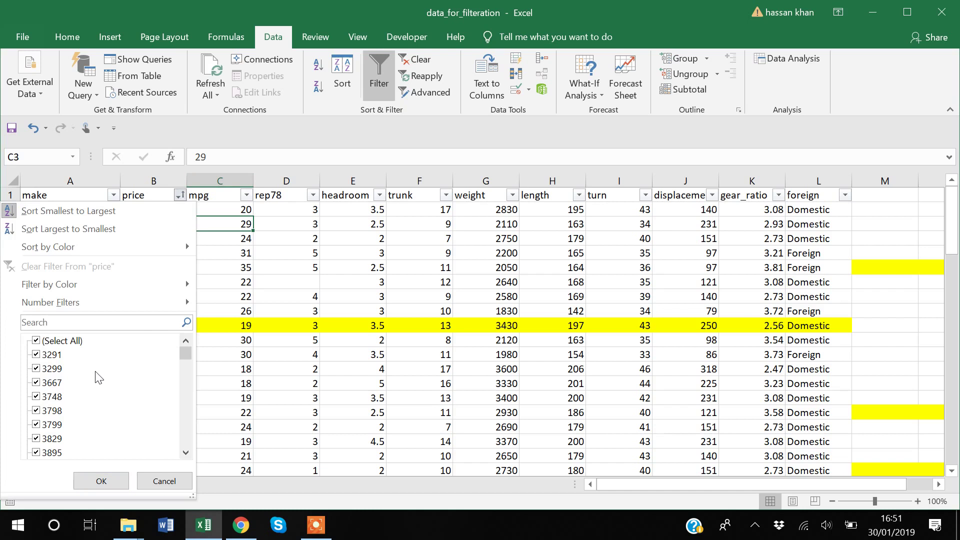
scroll(97, 378, "down", 3)
scroll(97, 379, "up", 3)
left_click(36, 355)
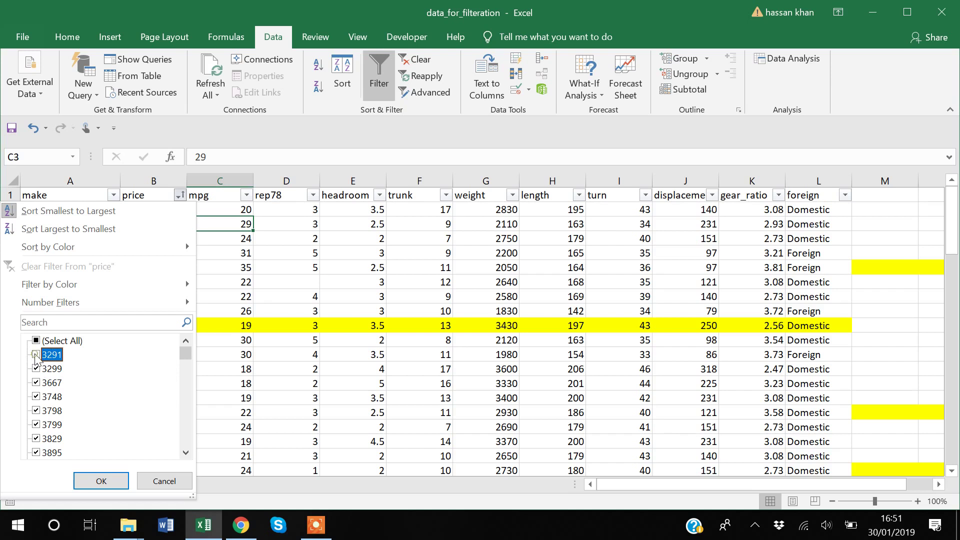
left_click(36, 369)
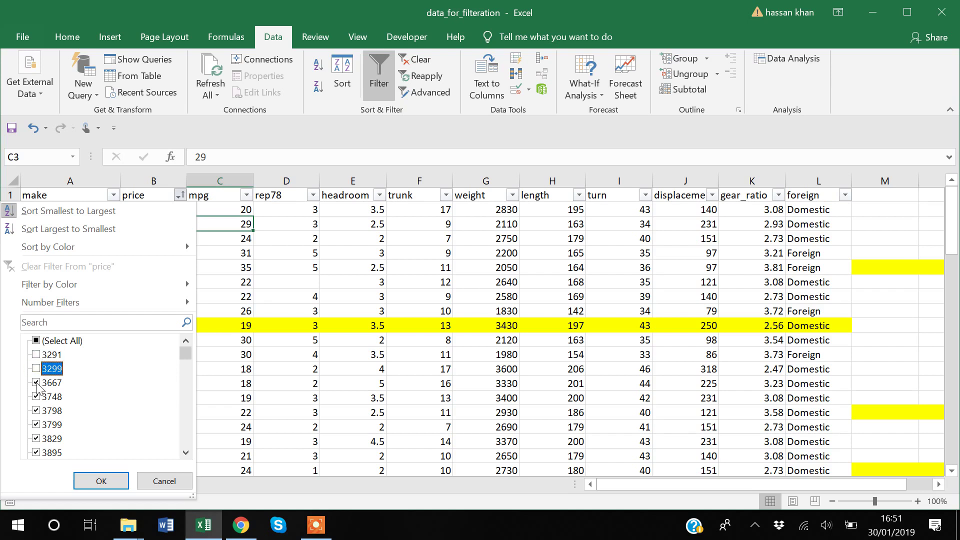
left_click(37, 383)
left_click(36, 396)
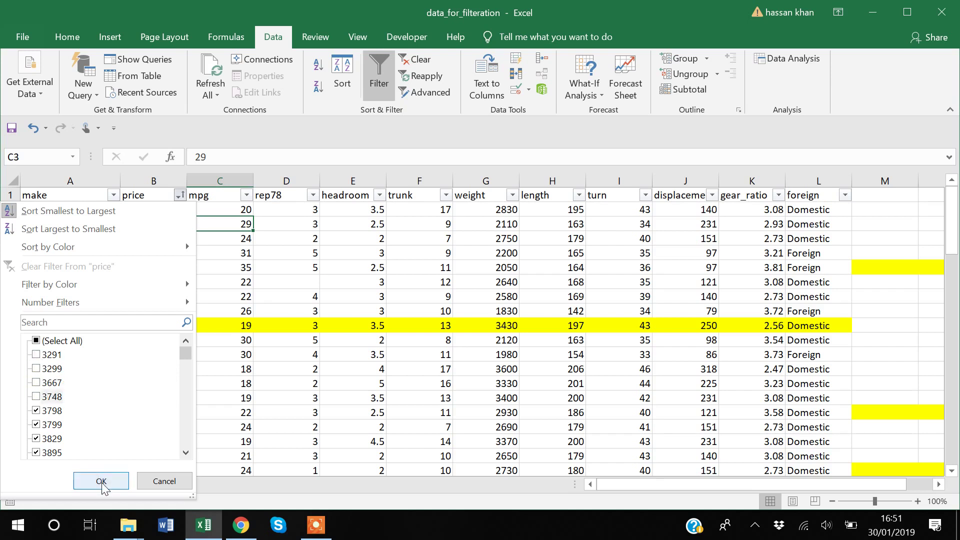
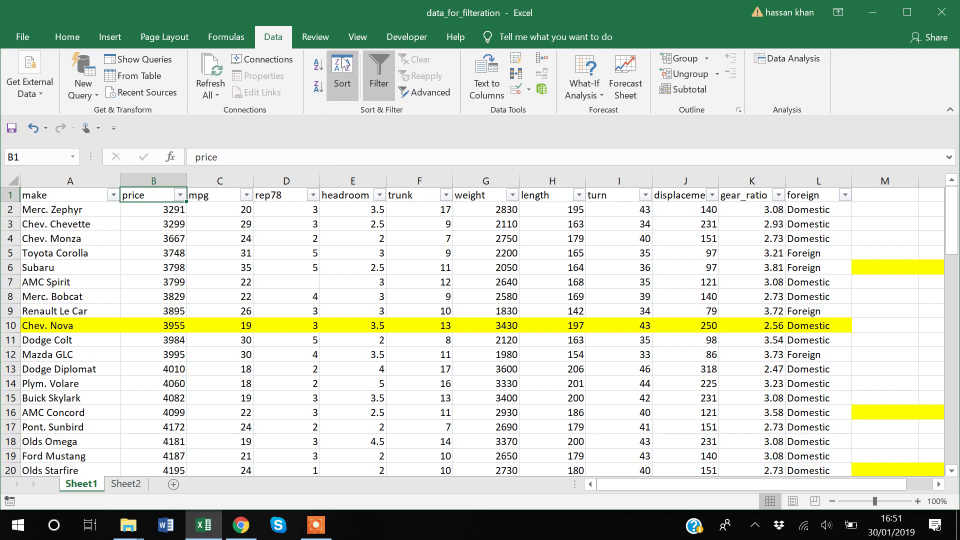
Open a custom sort for the dataset and set its first level to the foreign column, A to Z.
left_click(342, 82)
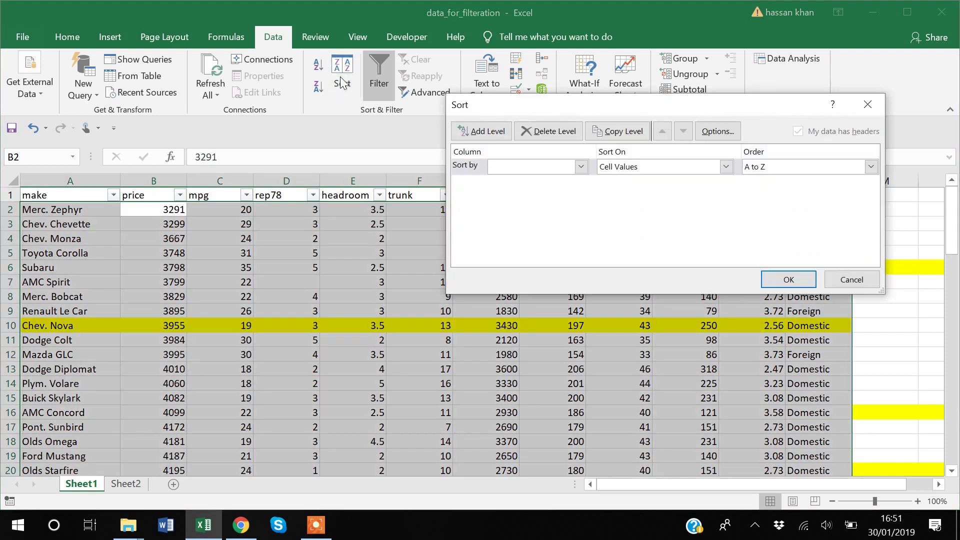
left_click(580, 167)
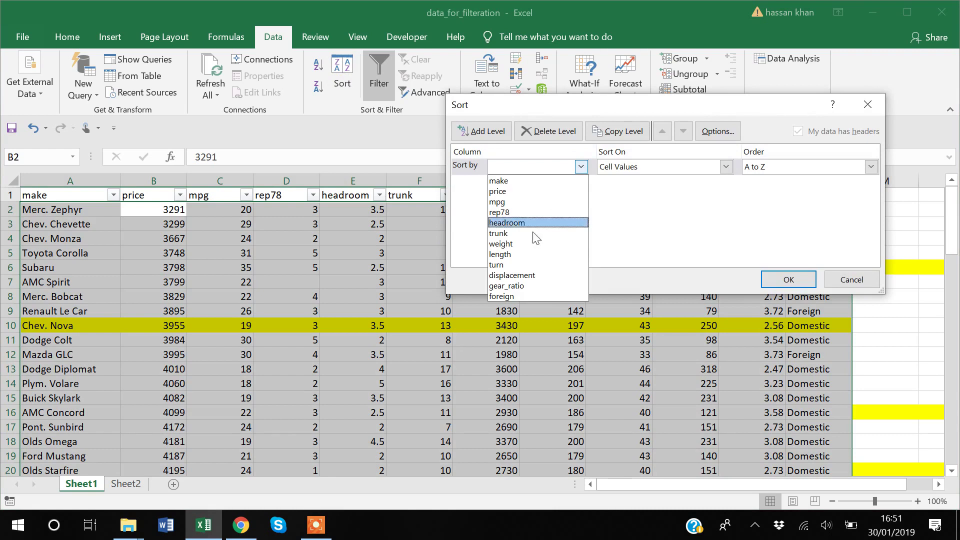
left_click(516, 296)
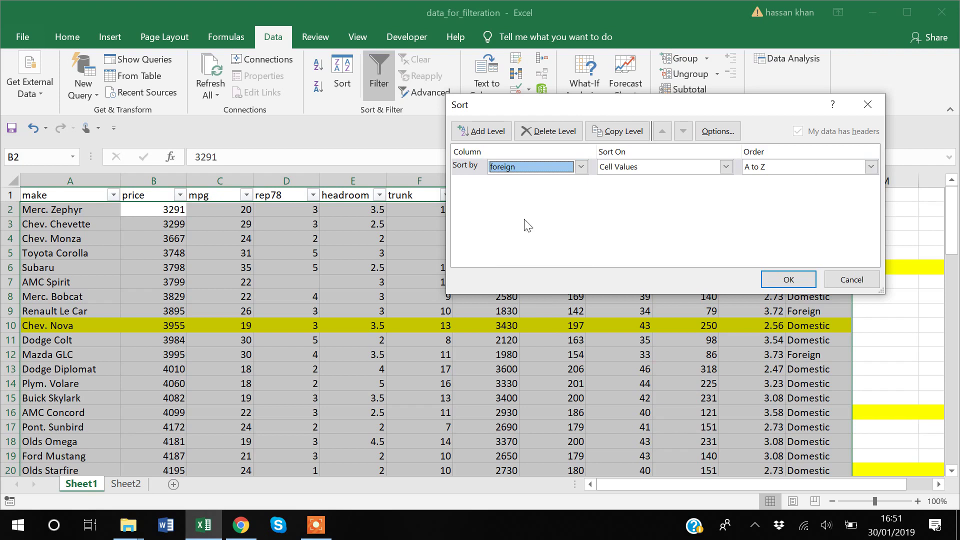
Add a second sort level on price from largest to smallest, apply the sort, and review the reordered rows.
left_click(481, 132)
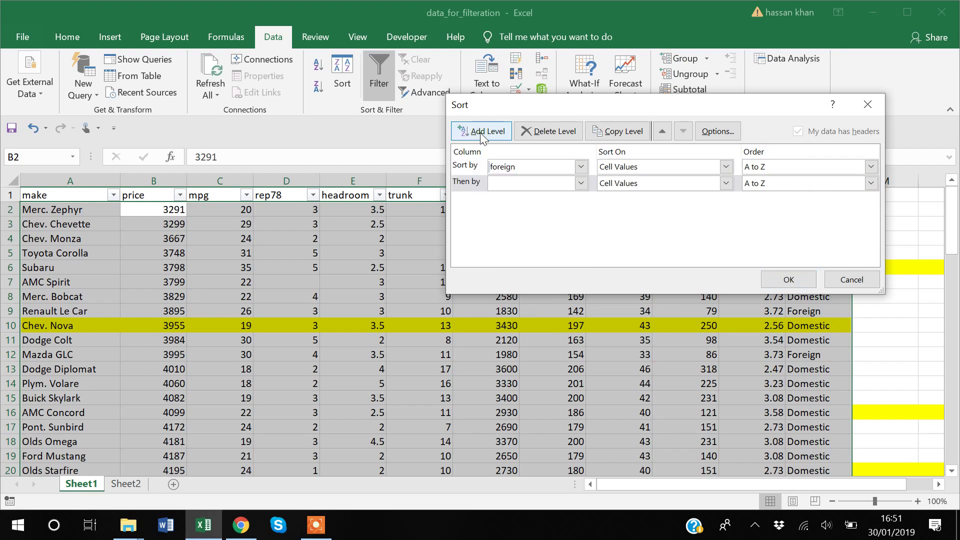
left_click(581, 183)
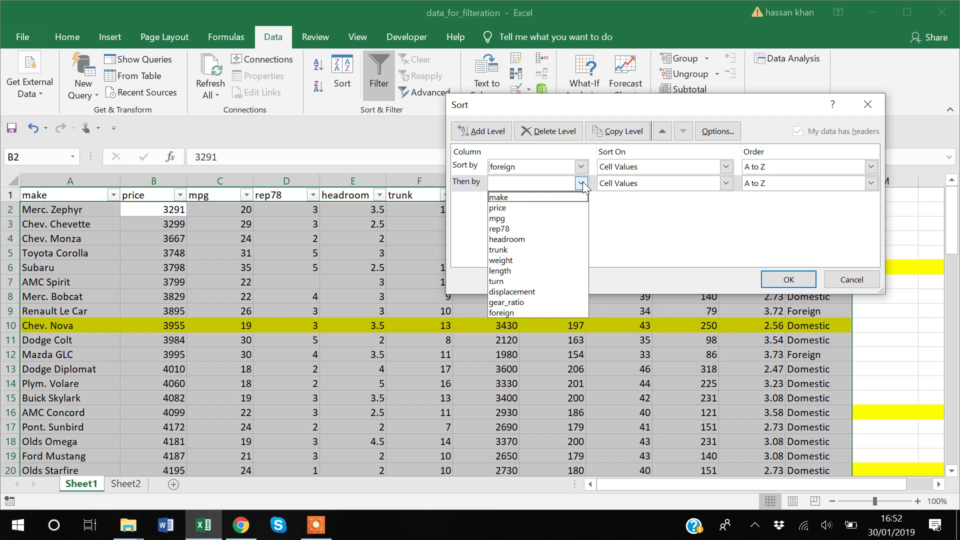
left_click(530, 207)
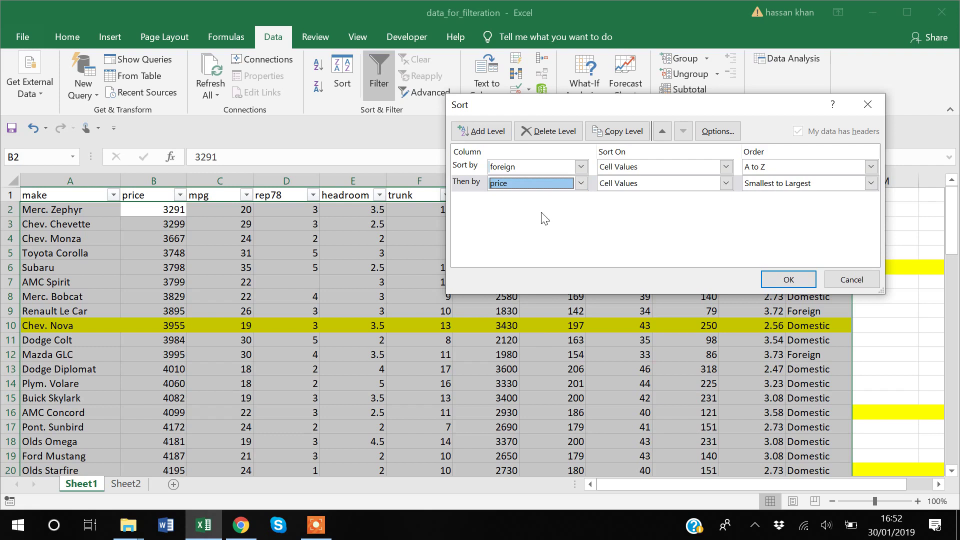
left_click(871, 184)
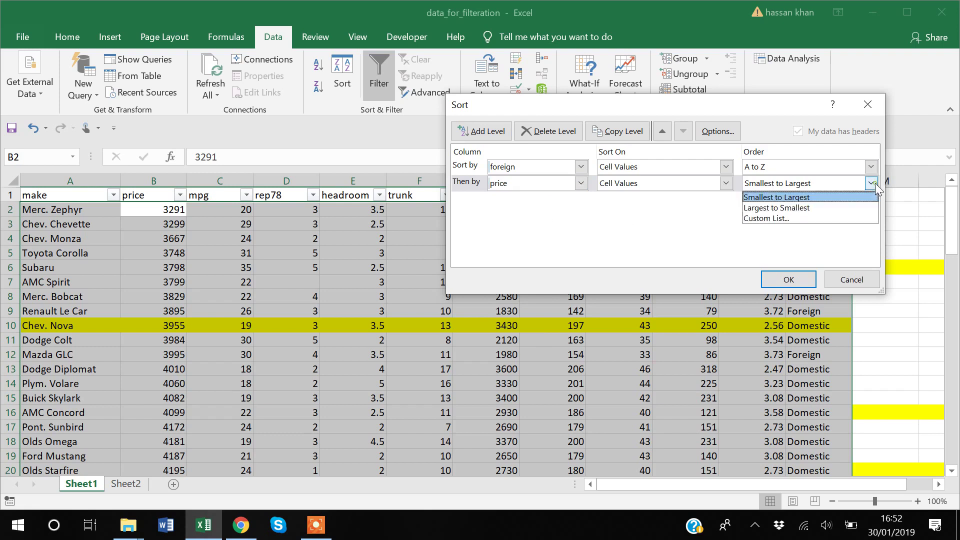
left_click(798, 208)
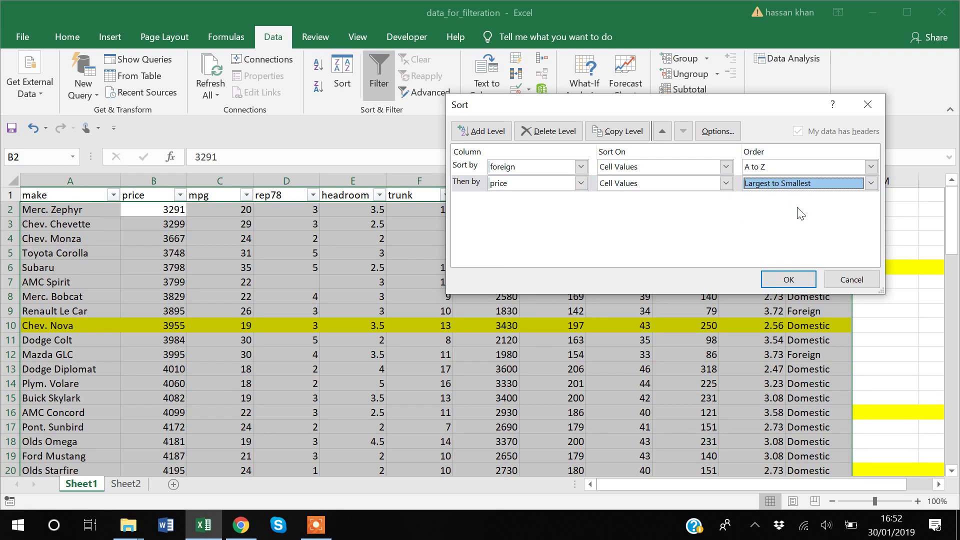
left_click(789, 280)
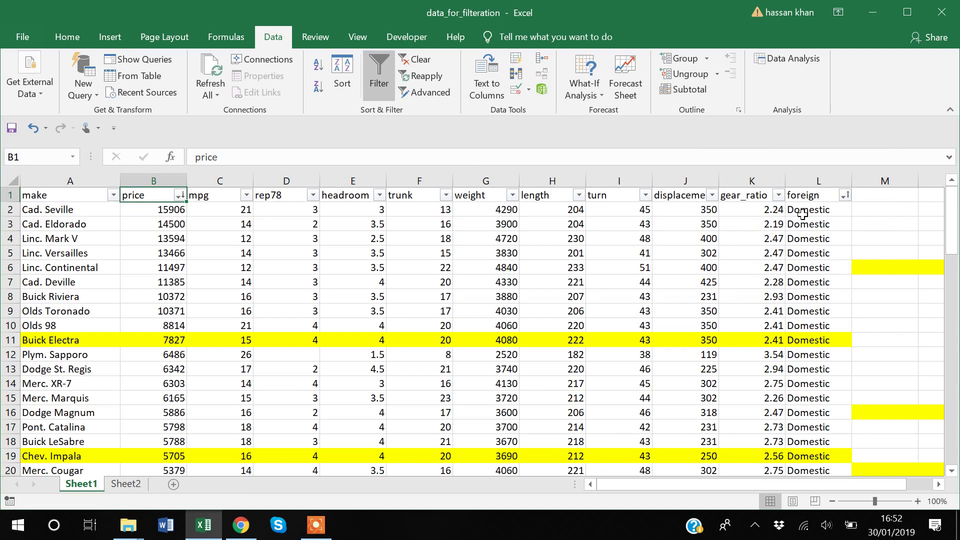
scroll(802, 215, "down", 1)
scroll(802, 215, "down", 15)
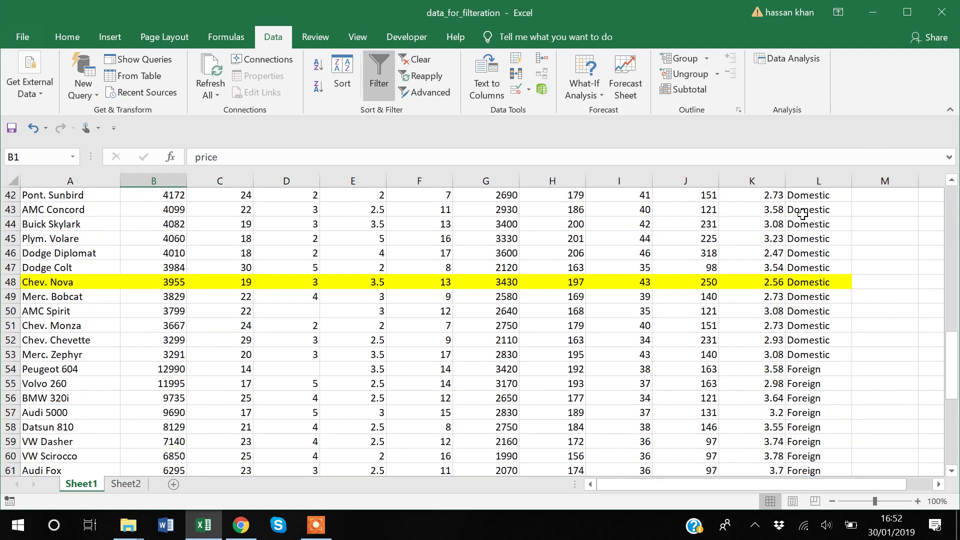
scroll(807, 396, "up", 15)
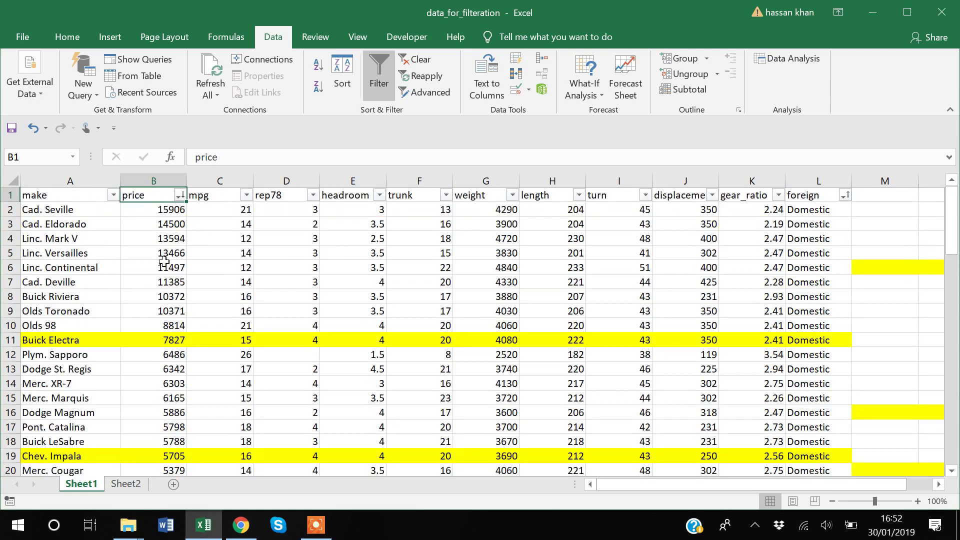
scroll(170, 340, "down", 1)
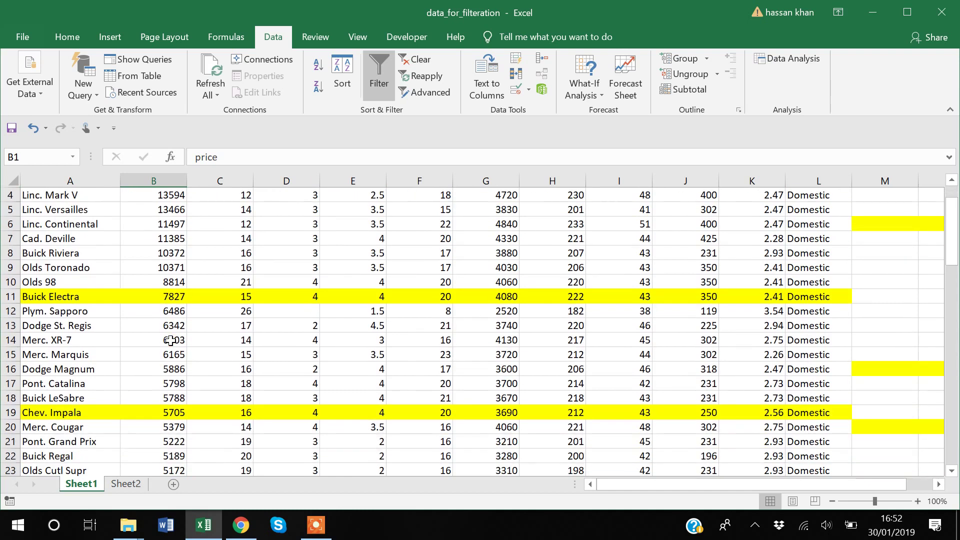
scroll(171, 341, "up", 1)
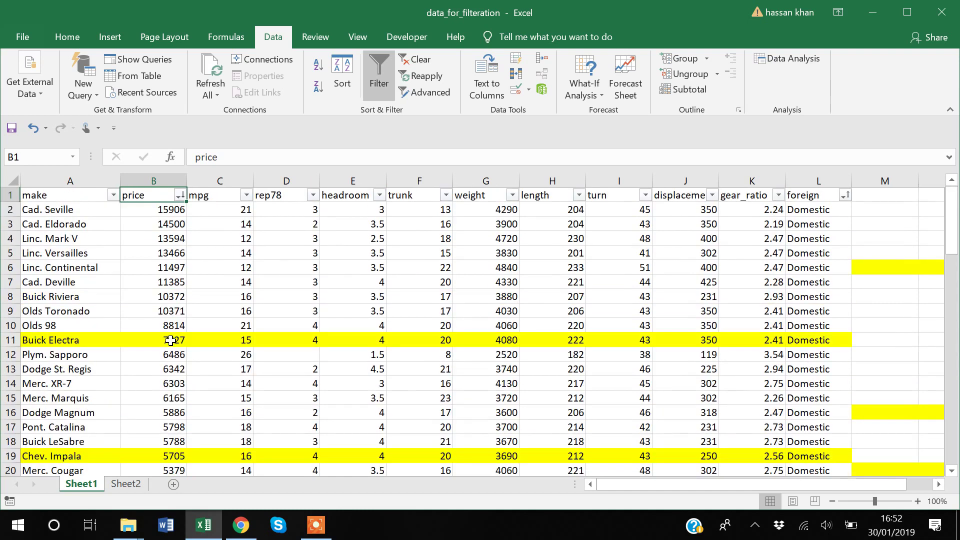